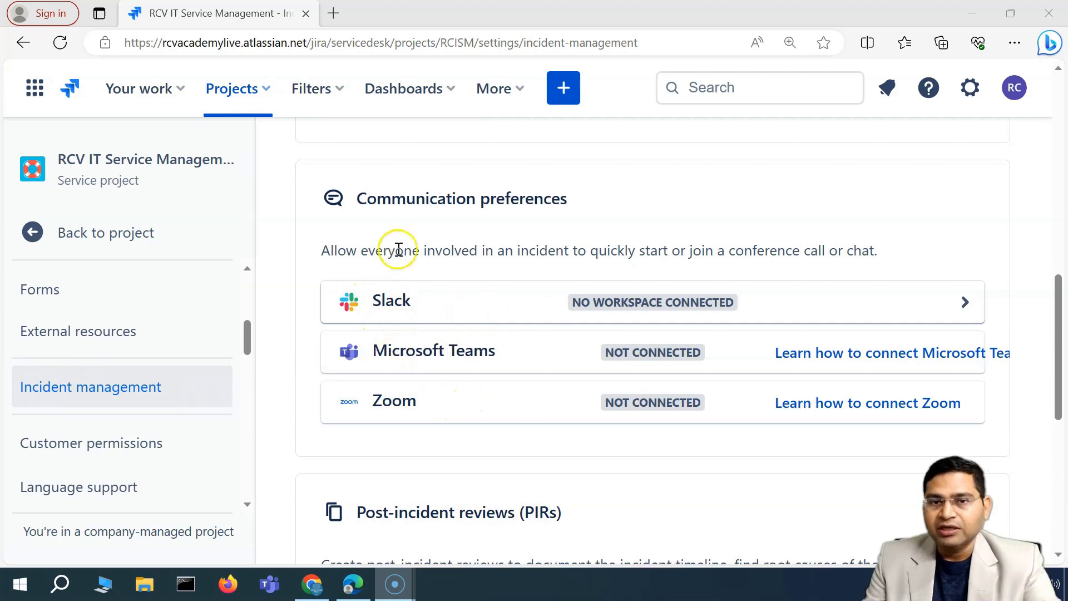
Read through the incident management description and Slack's 'no workspace connected' status
left_click_drag(450, 250, 479, 250)
left_click(539, 249)
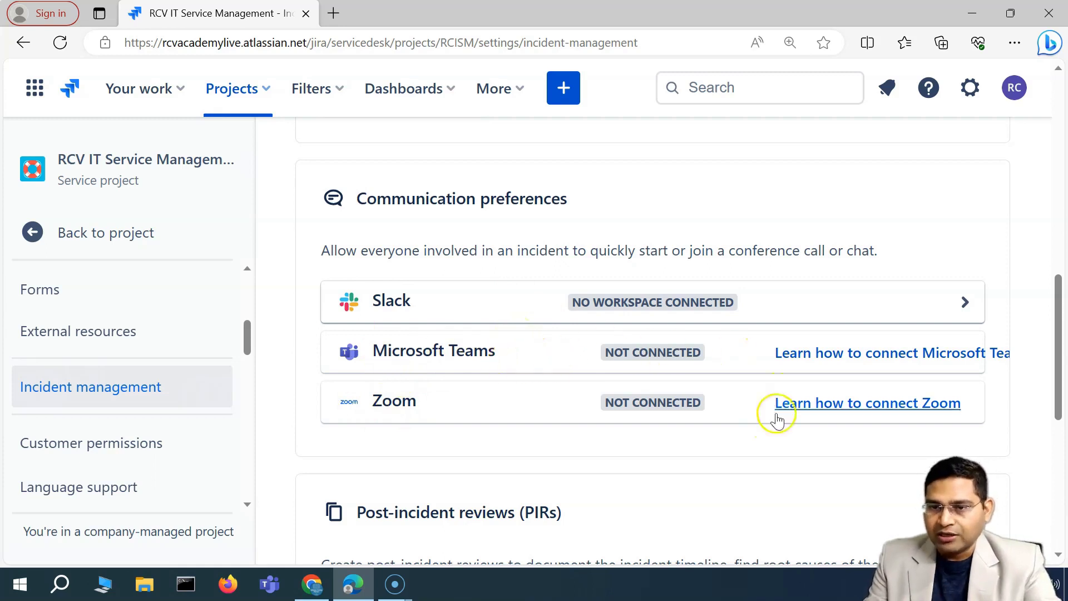
mouse_move(899, 352)
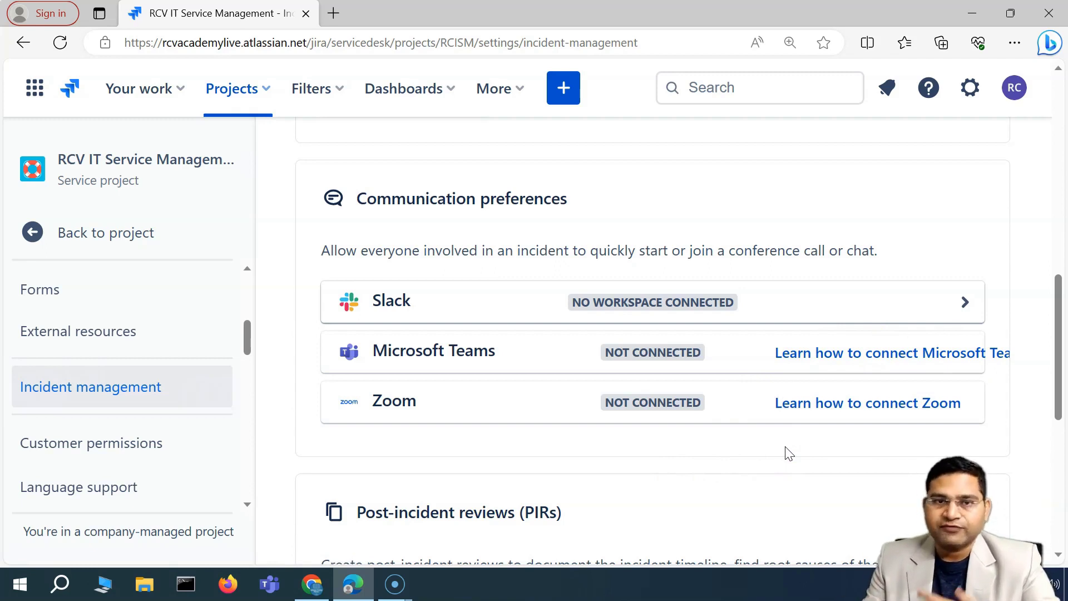
mouse_move(535, 250)
left_mouse_down()
mouse_move(487, 252)
mouse_move(527, 257)
left_mouse_up()
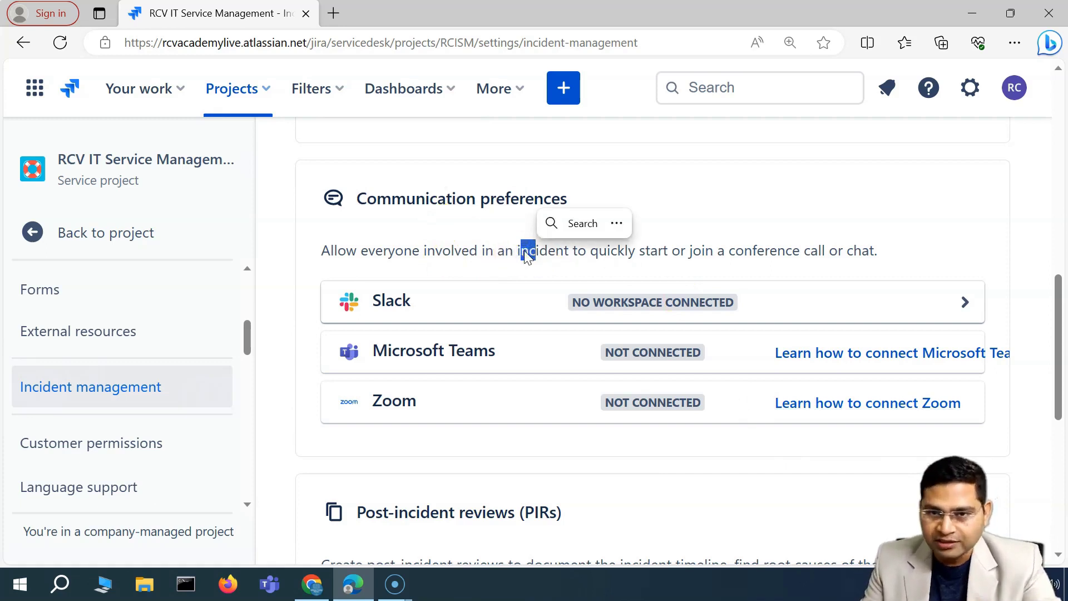
left_click(796, 245)
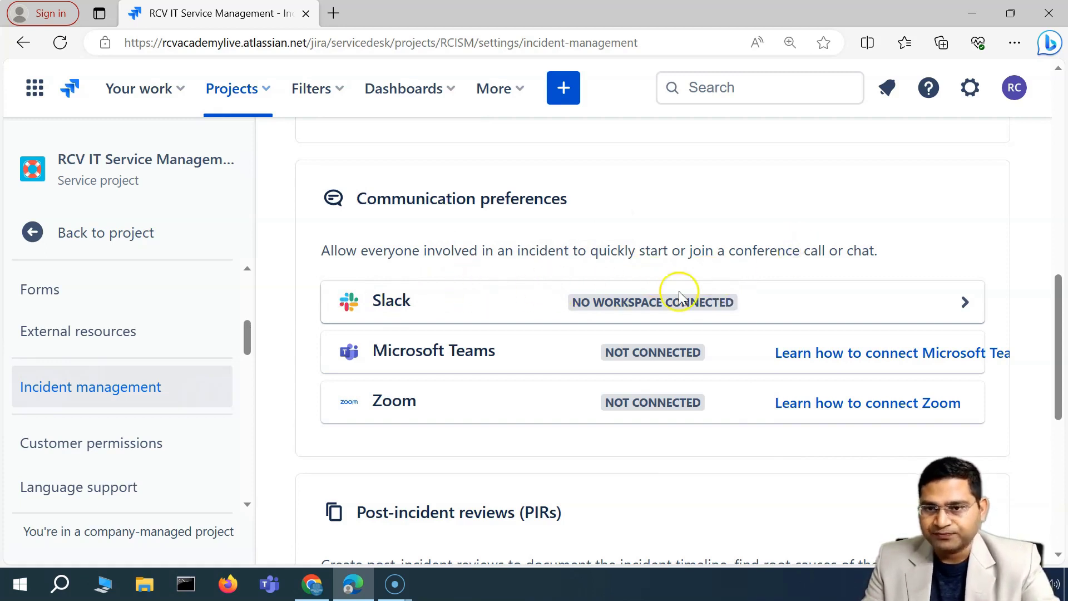
left_click_drag(587, 302, 759, 303)
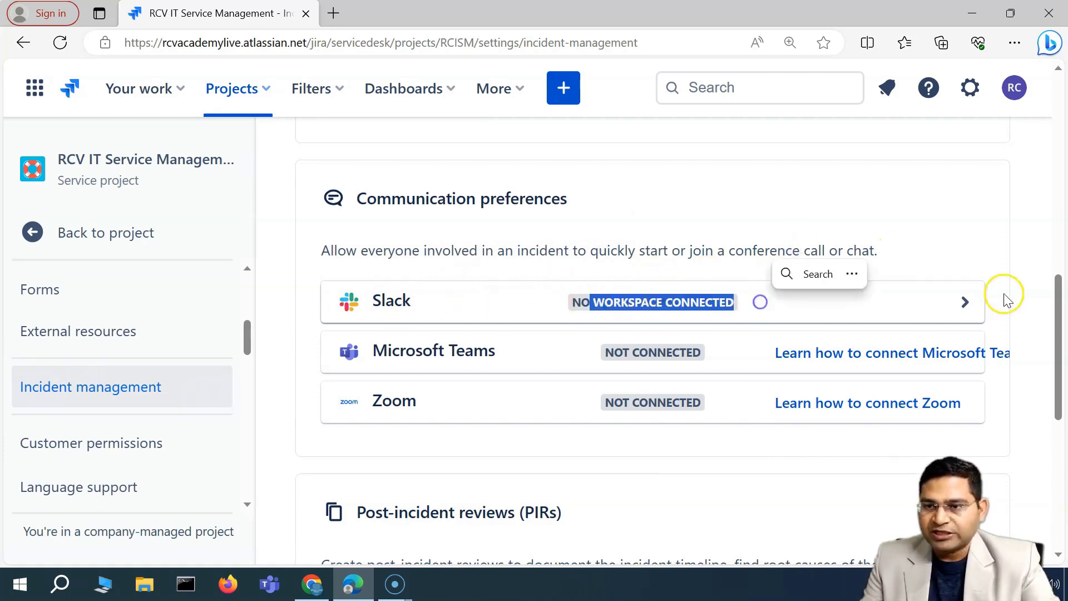
Expand Slack settings, try connecting a new workspace, find the Workspace list empty, and cancel
left_click(965, 302)
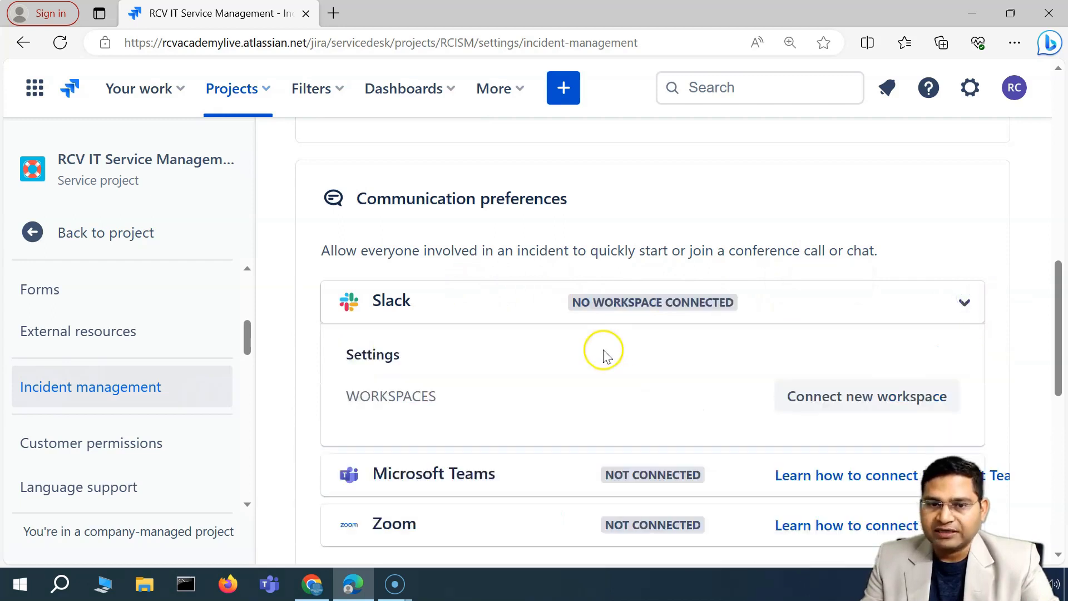
scroll(606, 356, "down", 3)
left_click(879, 250)
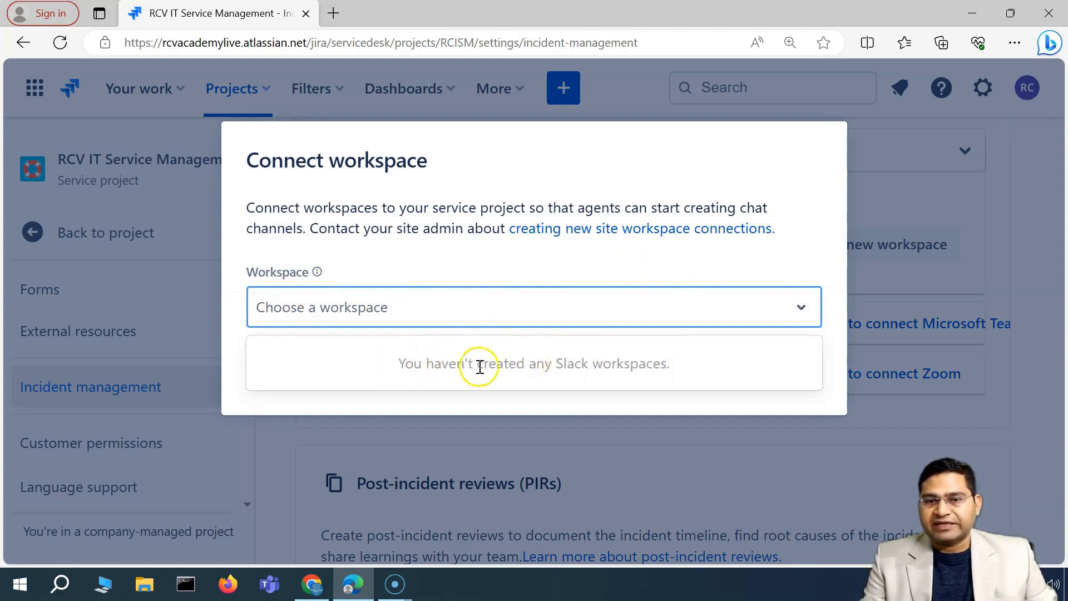
left_click(823, 282)
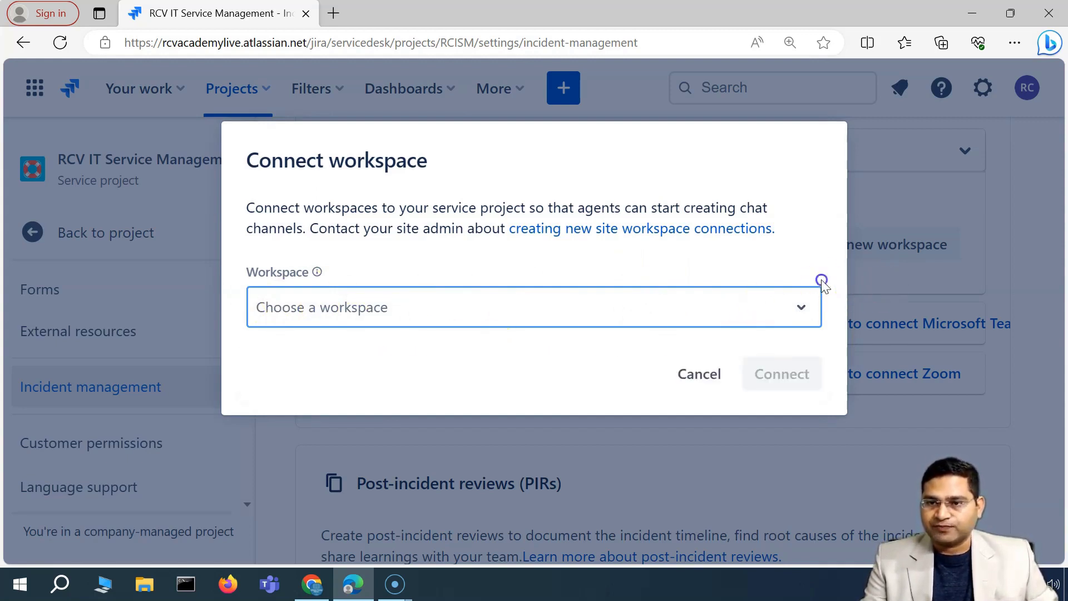
left_click(695, 376)
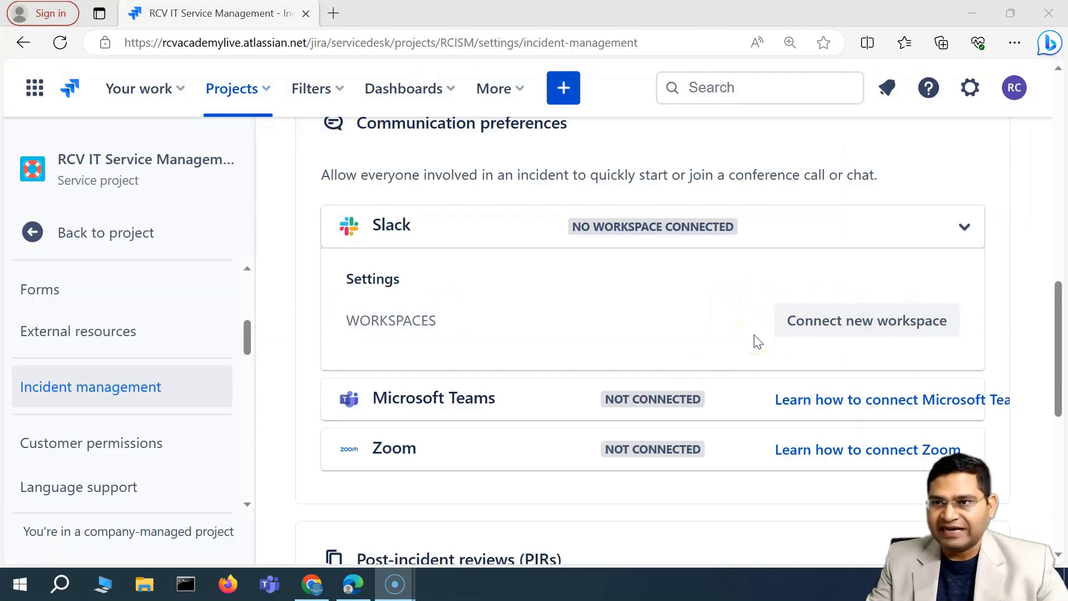
Reopen the connect dialog and follow the 'creating new site workspace connections' guide link
left_click(718, 336)
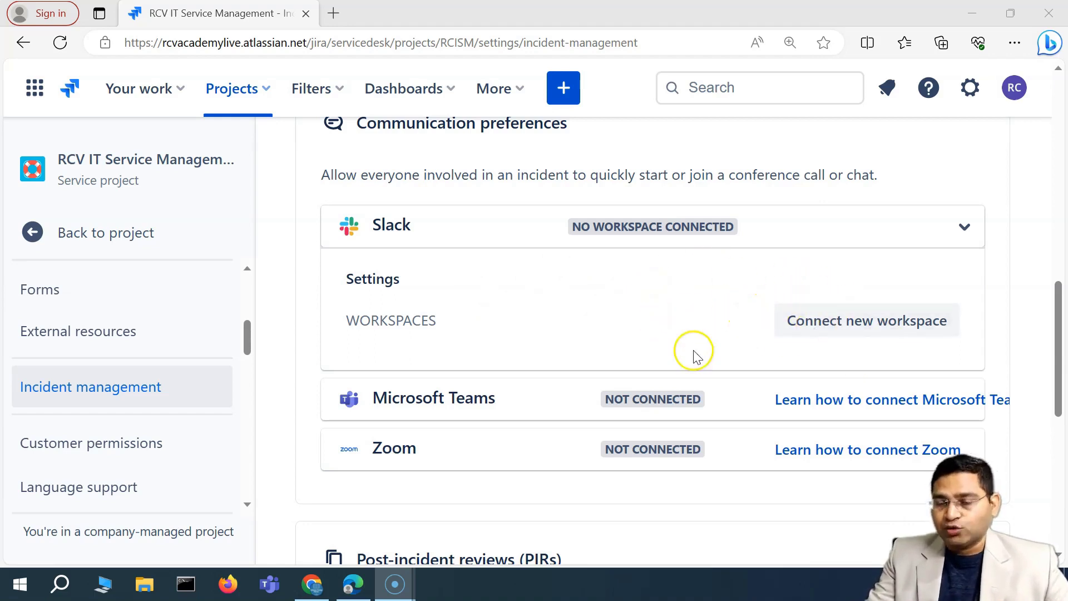
scroll(696, 356, "down", 1)
left_click(865, 254)
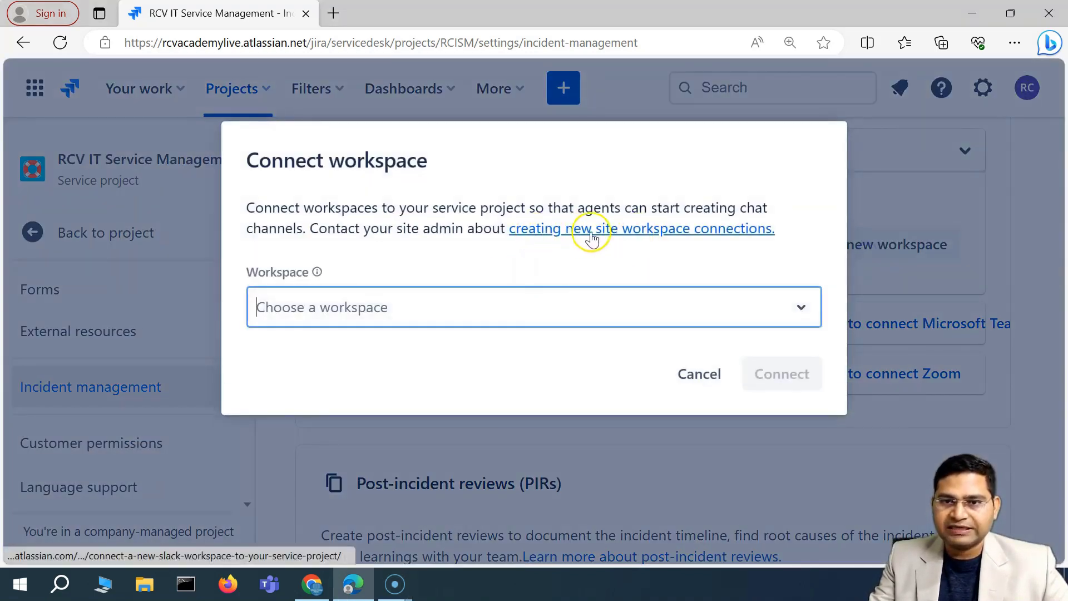
left_click_drag(364, 230, 453, 230)
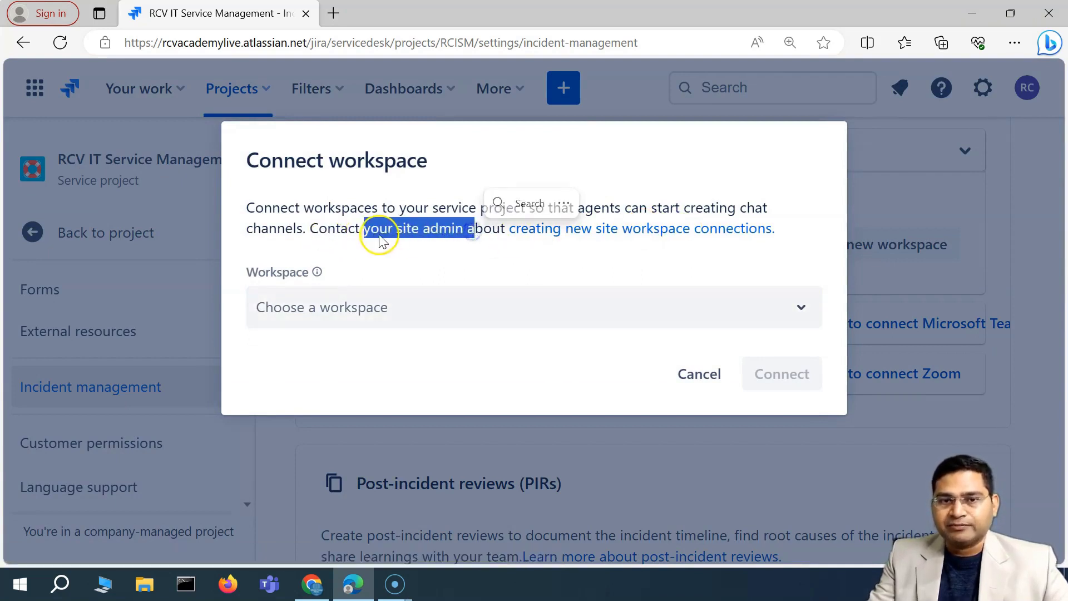
left_click(396, 230)
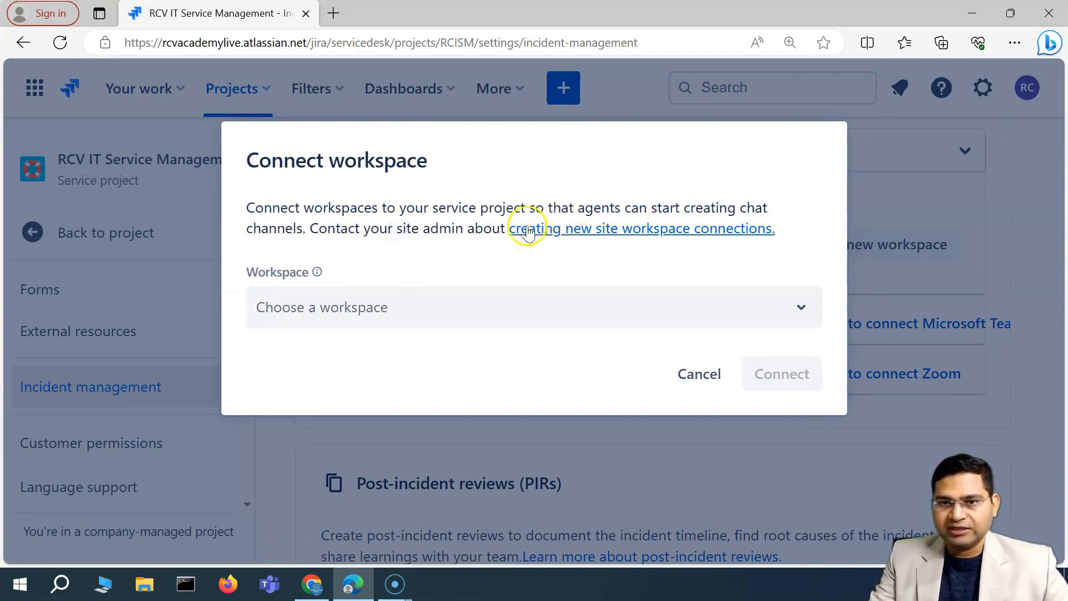
left_click(603, 234)
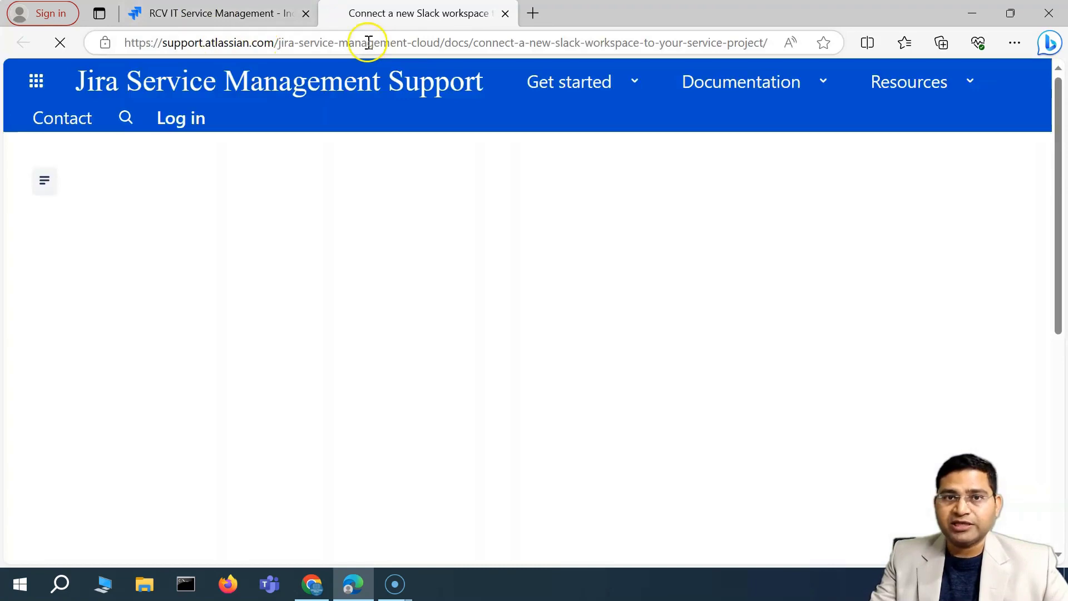
Read the site-admin Slack workspace connection article, then return to the Jira tab
scroll(425, 387, "down", 5)
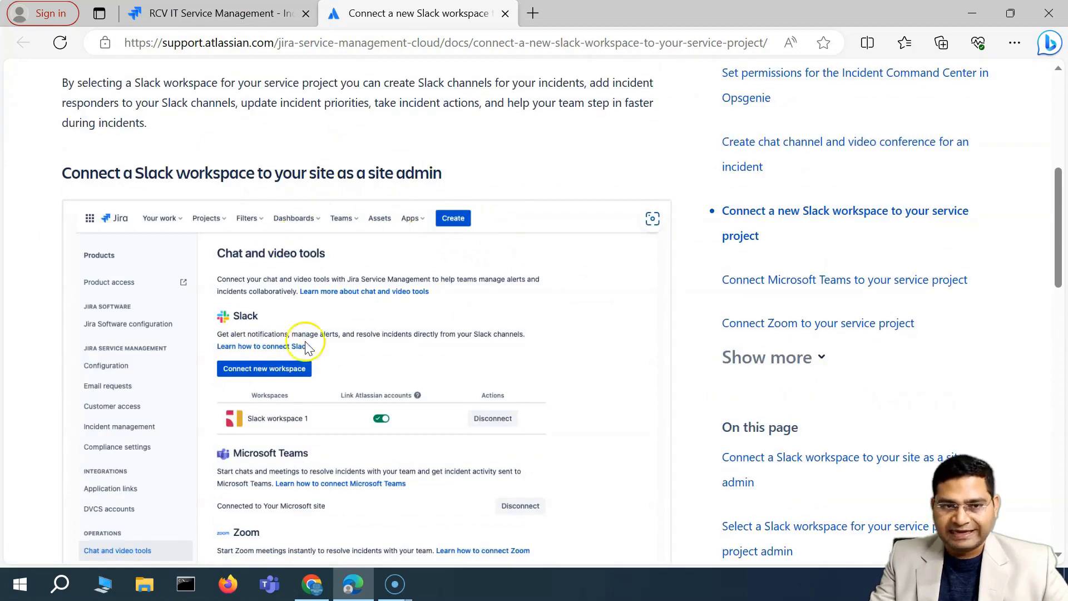
scroll(118, 442, "down", 3)
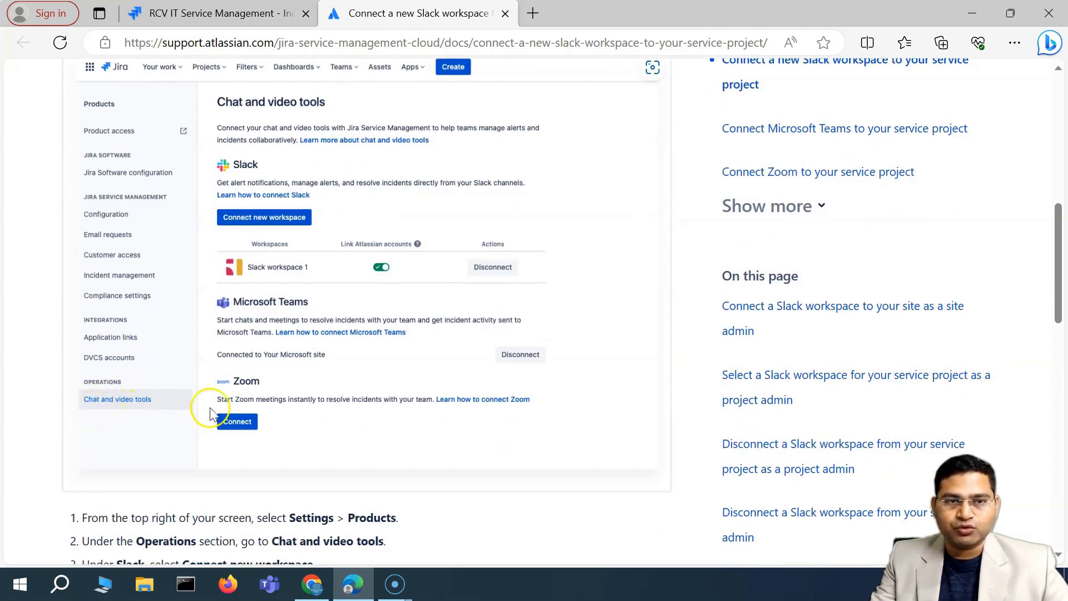
scroll(131, 382, "up", 3)
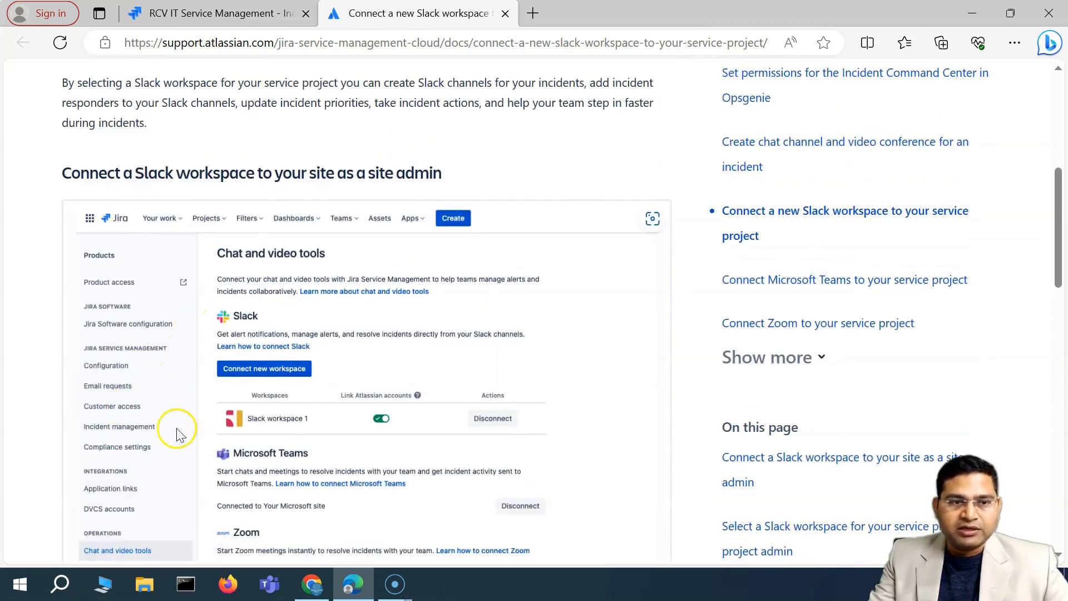
left_click(211, 13)
Dismiss the dialog and go to Settings > Products > Chat and video tools
left_click(706, 375)
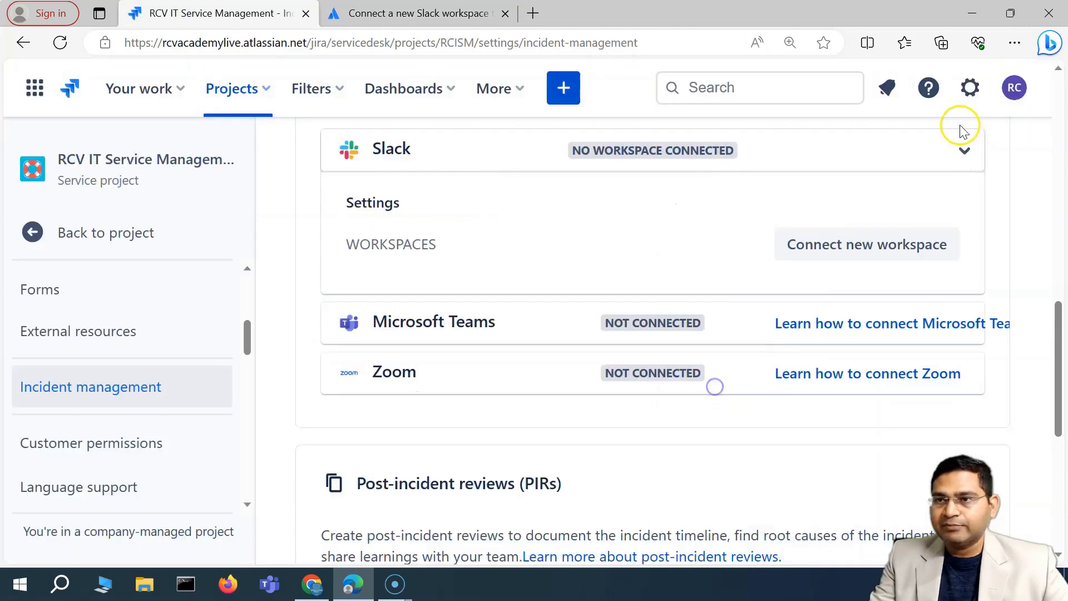
left_click(968, 89)
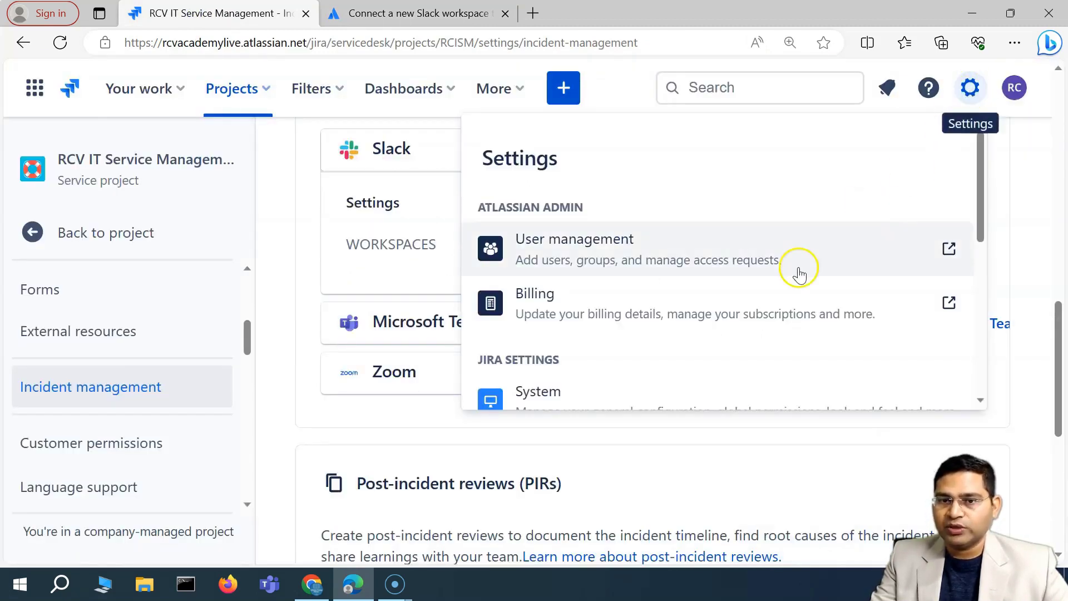
scroll(799, 269, "down", 3)
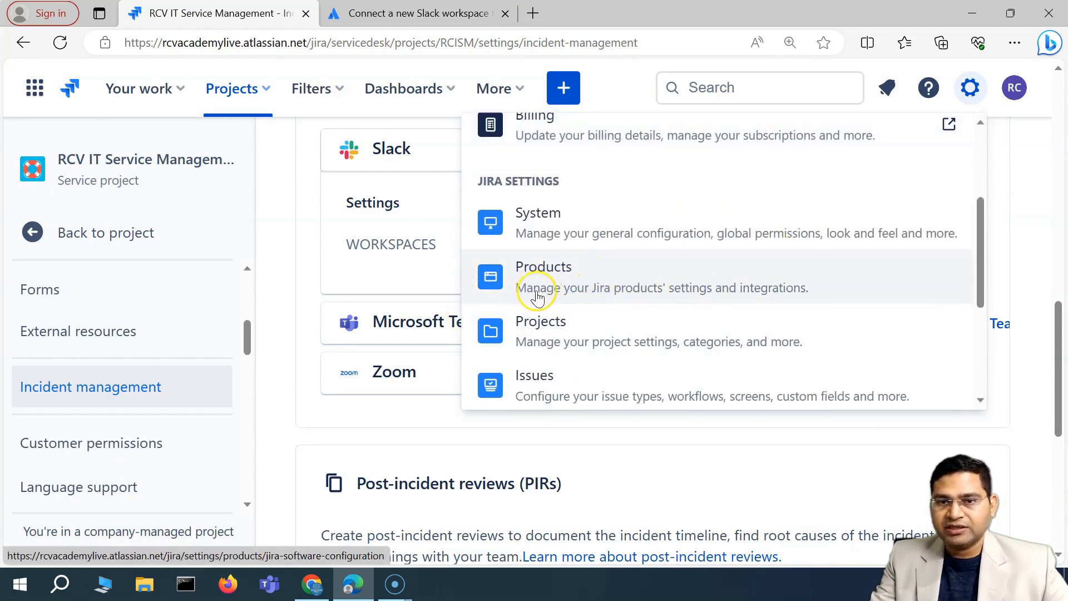
left_click(645, 289)
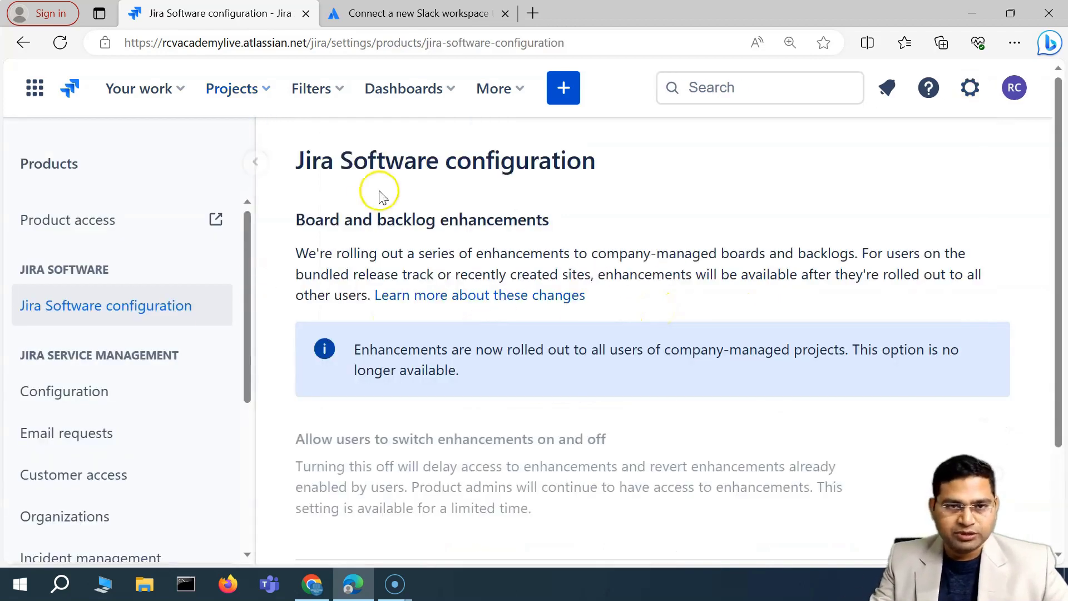
scroll(150, 389, "down", 4)
scroll(151, 406, "down", 1)
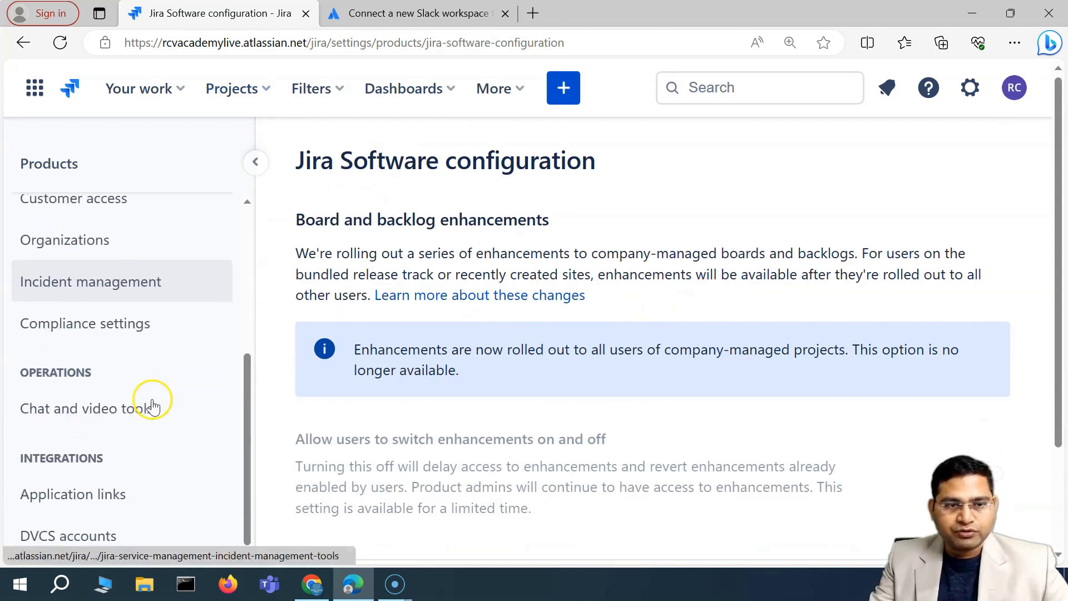
left_click(94, 422)
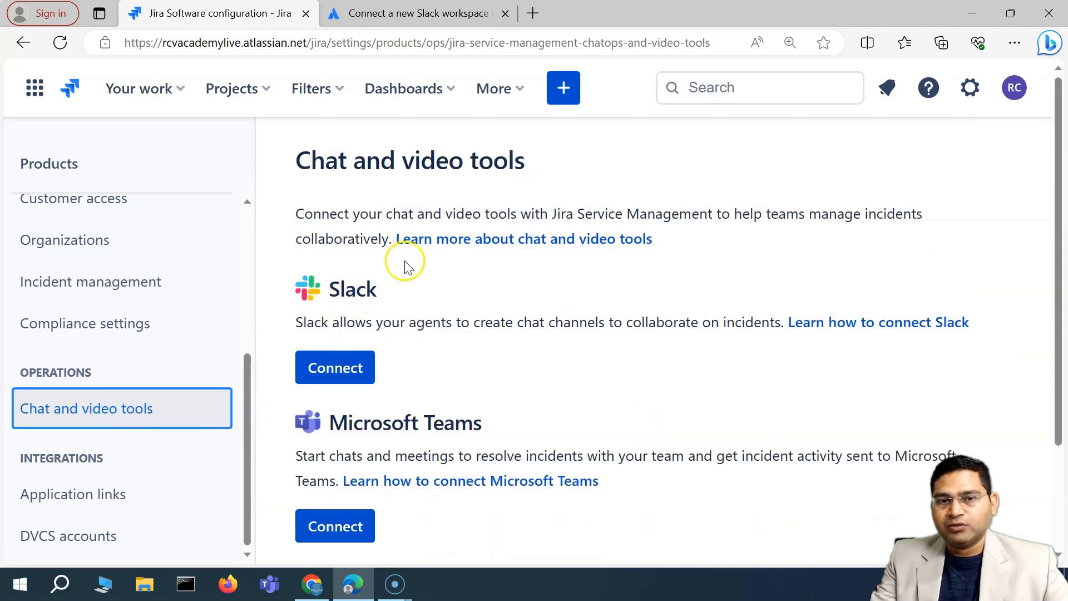
Review the Slack description and start connecting Slack to the site
left_click_drag(303, 325, 732, 332)
left_click(731, 331)
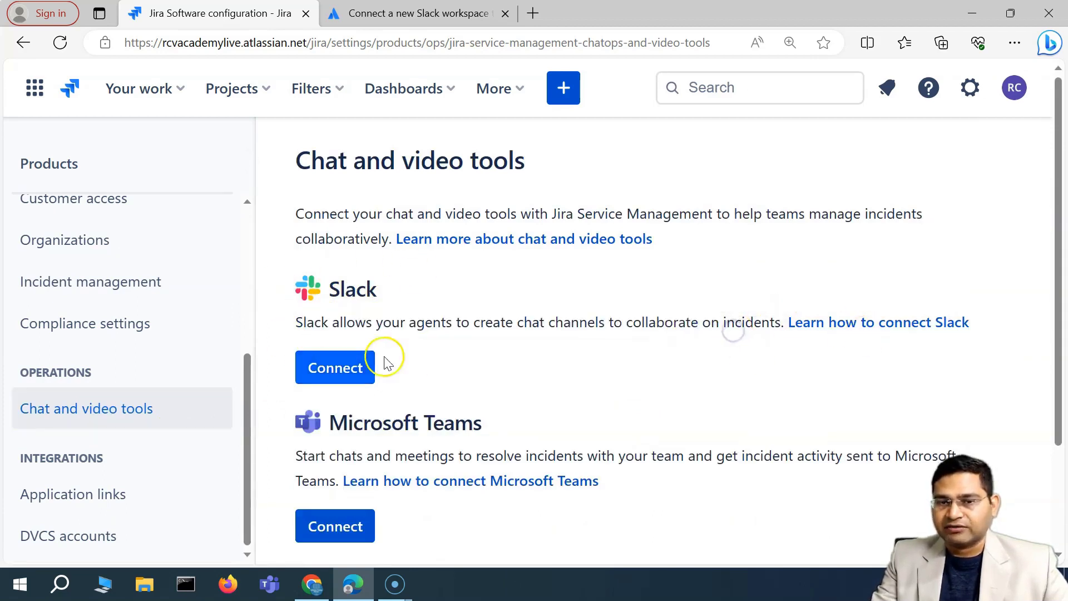
left_click(329, 370)
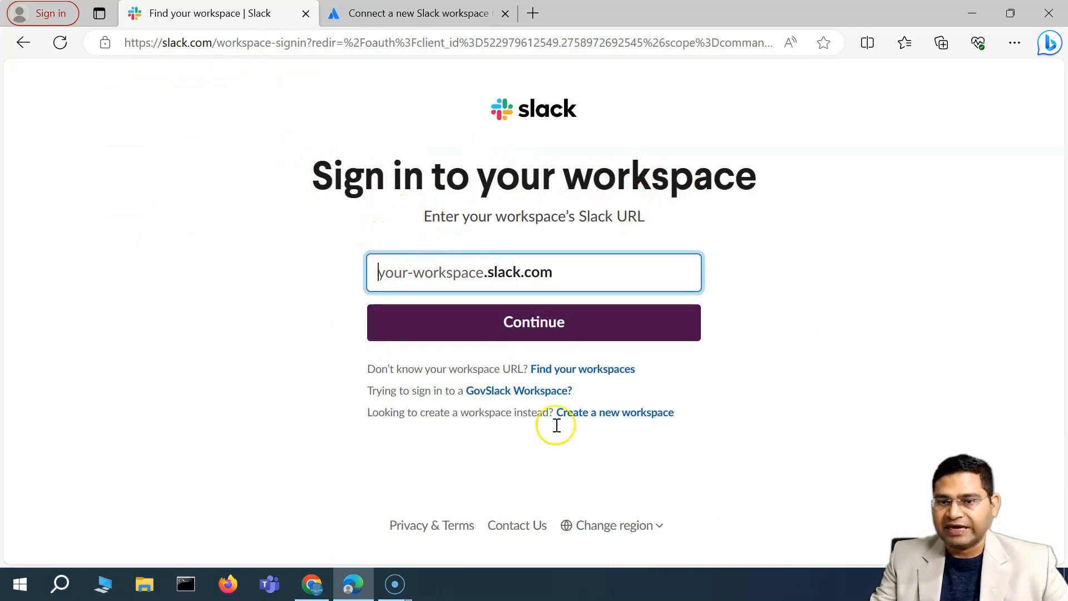
Visit Slack's create-workspace page, go back, and enter rcvacademy as the workspace URL
left_click(607, 424)
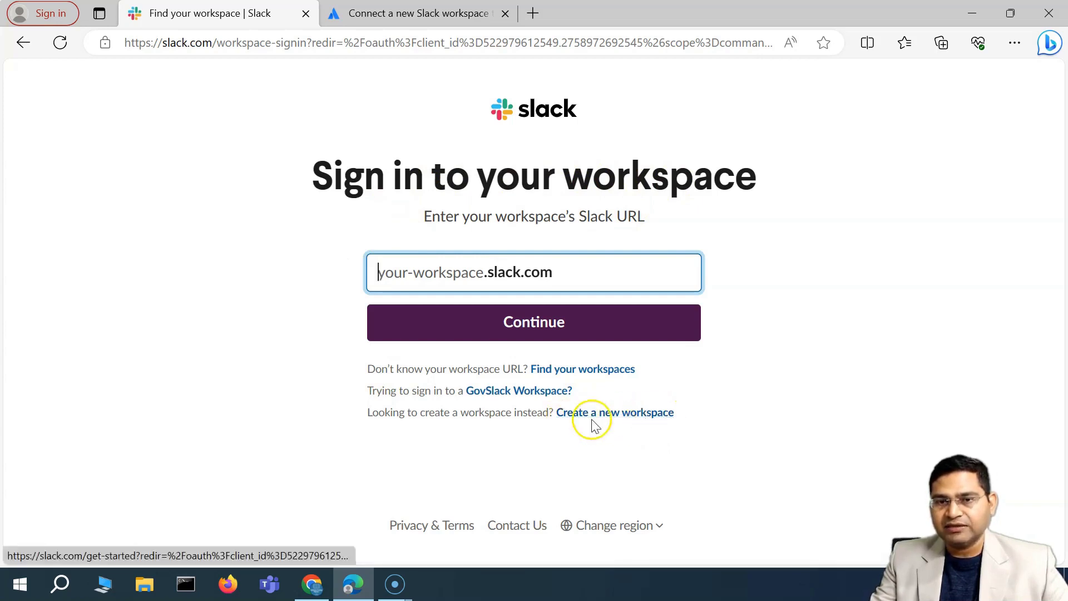
left_click_drag(464, 370, 510, 369)
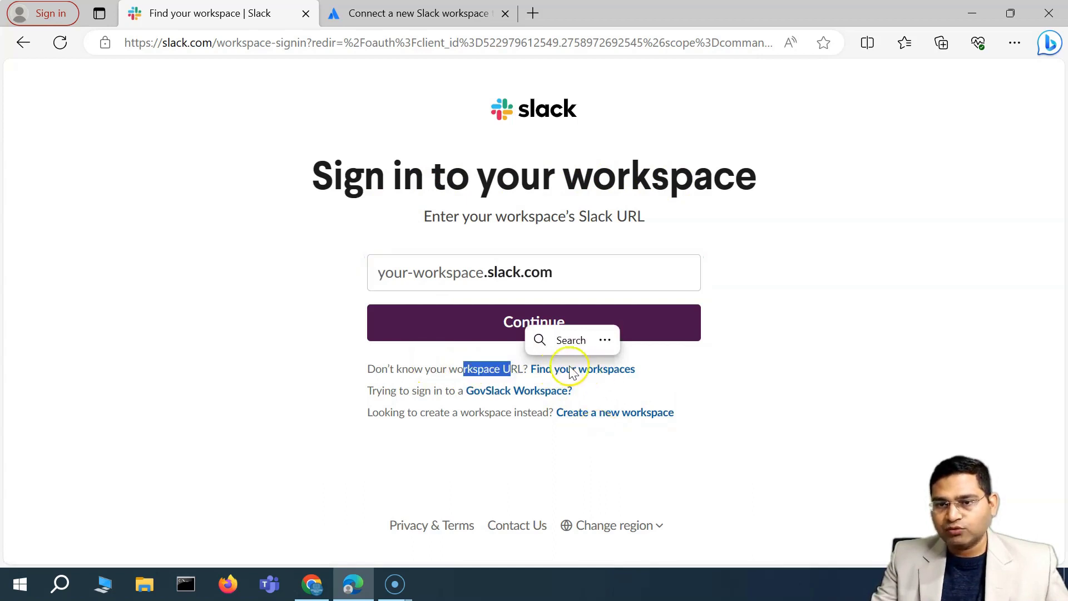
left_click(555, 441)
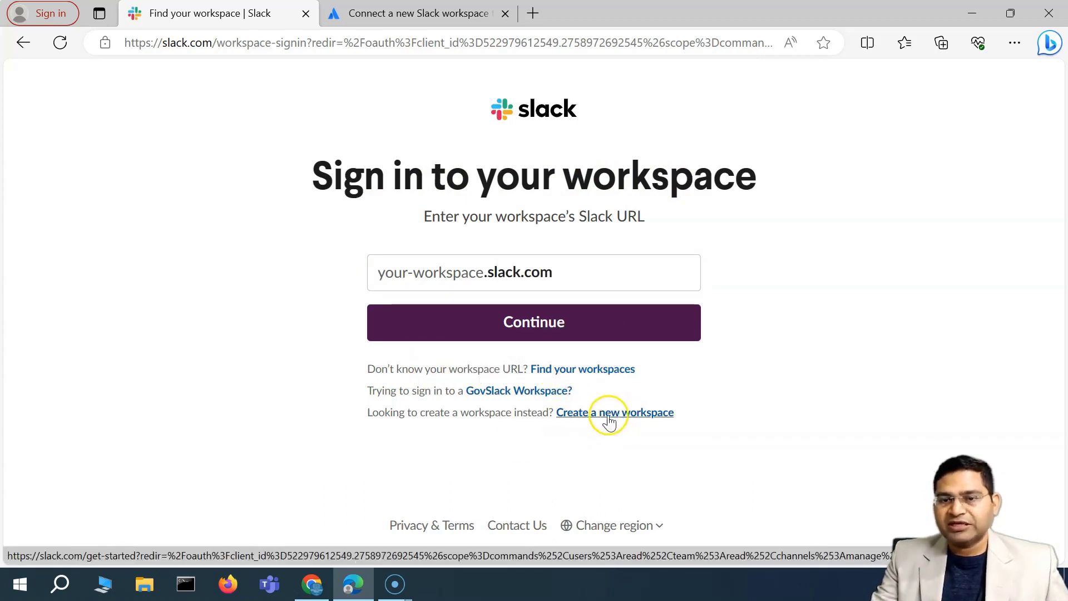
left_click(616, 414)
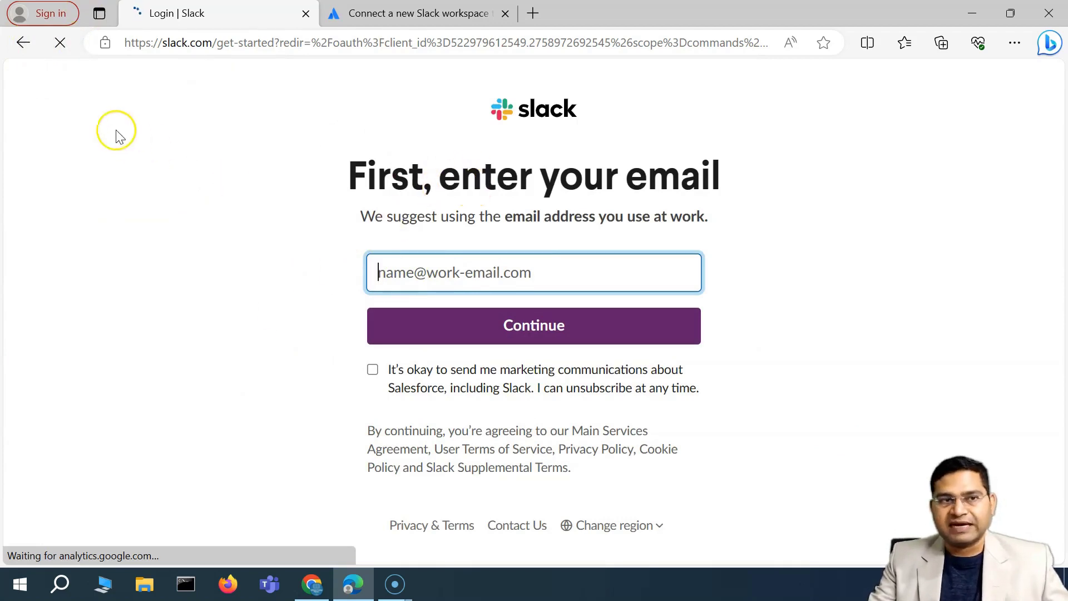
left_click(23, 43)
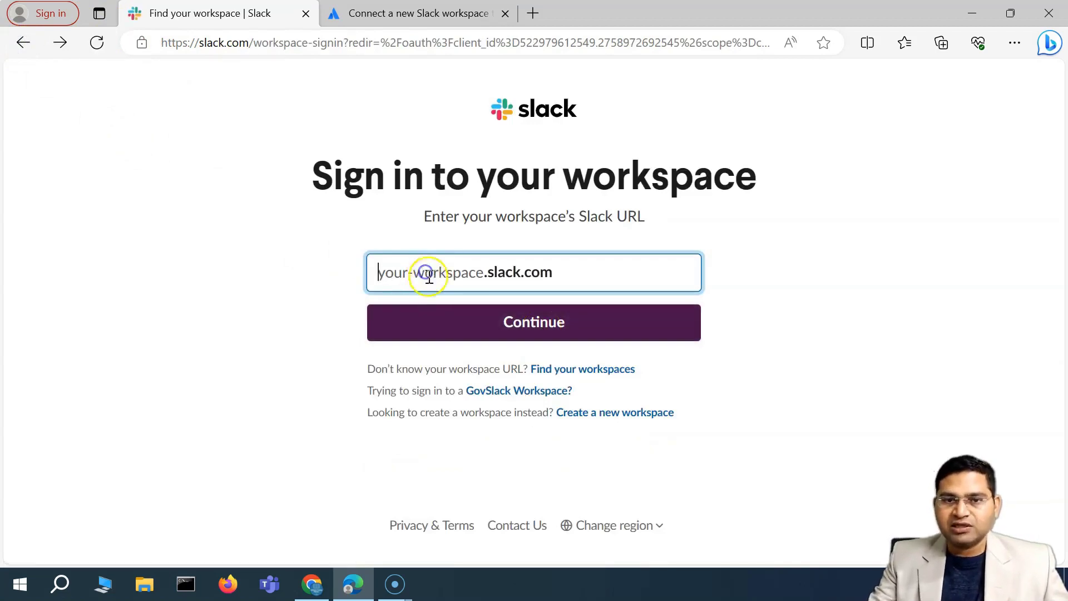
type("rcvacademy")
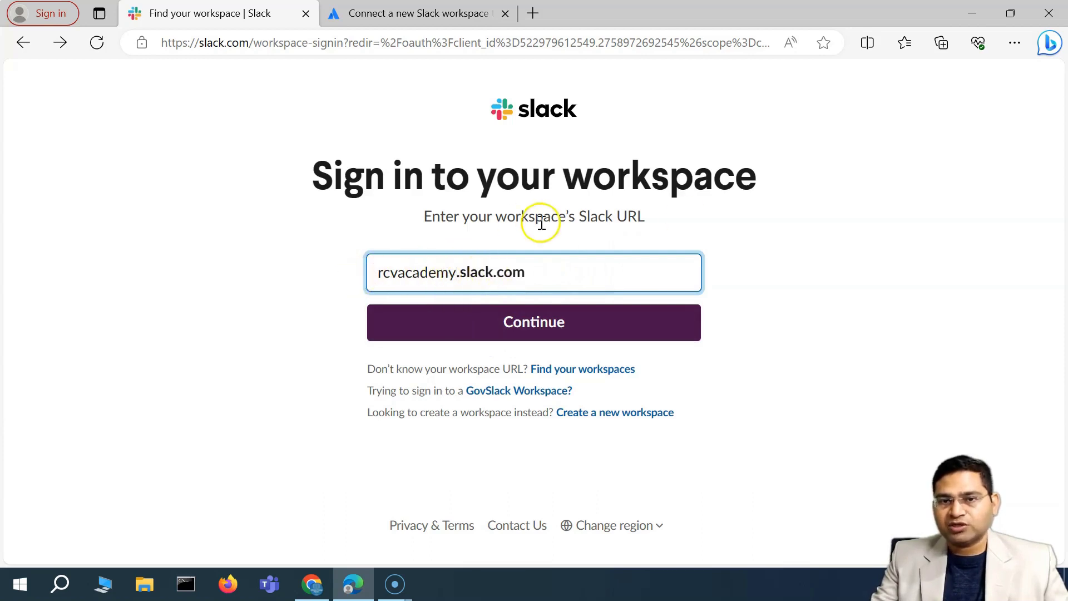
Continue to rcvacademy and sign in with the Google account
left_click(551, 331)
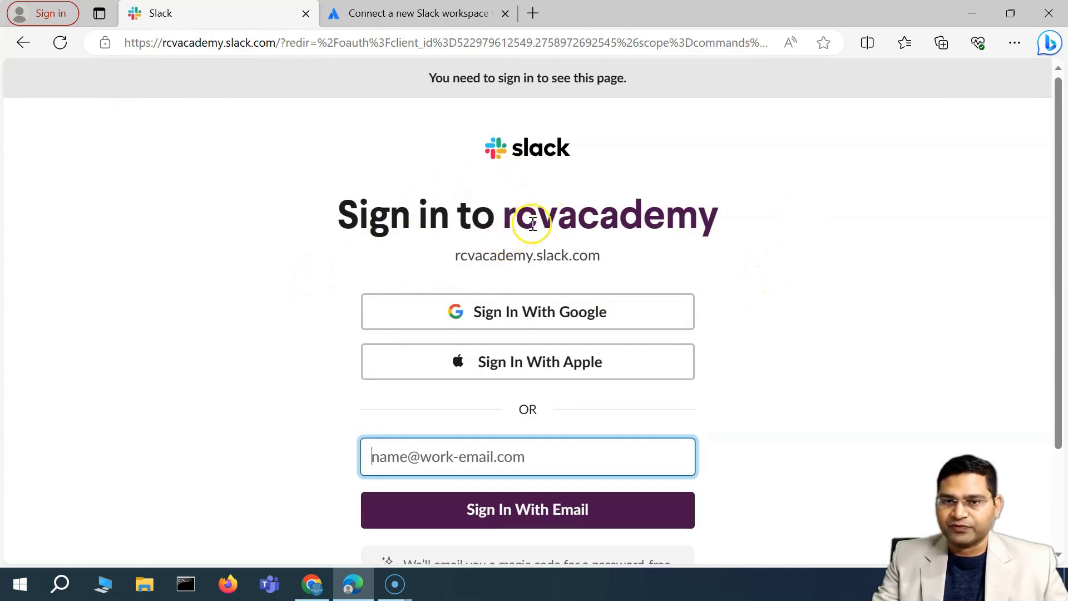
left_click(539, 319)
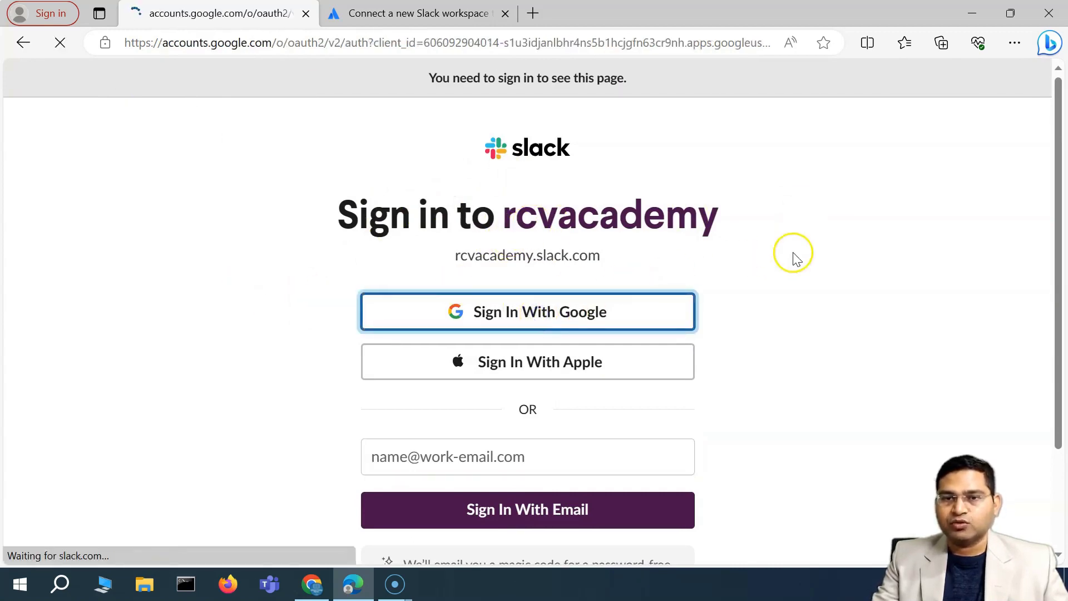
left_click(484, 298)
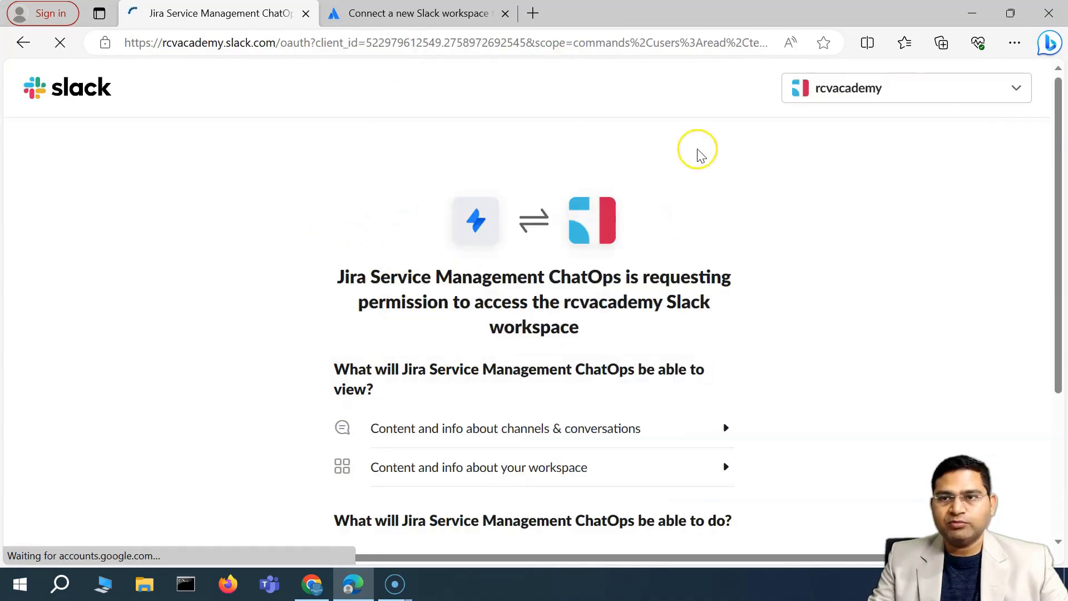
scroll(453, 290, "down", 3)
scroll(424, 401, "up", 3)
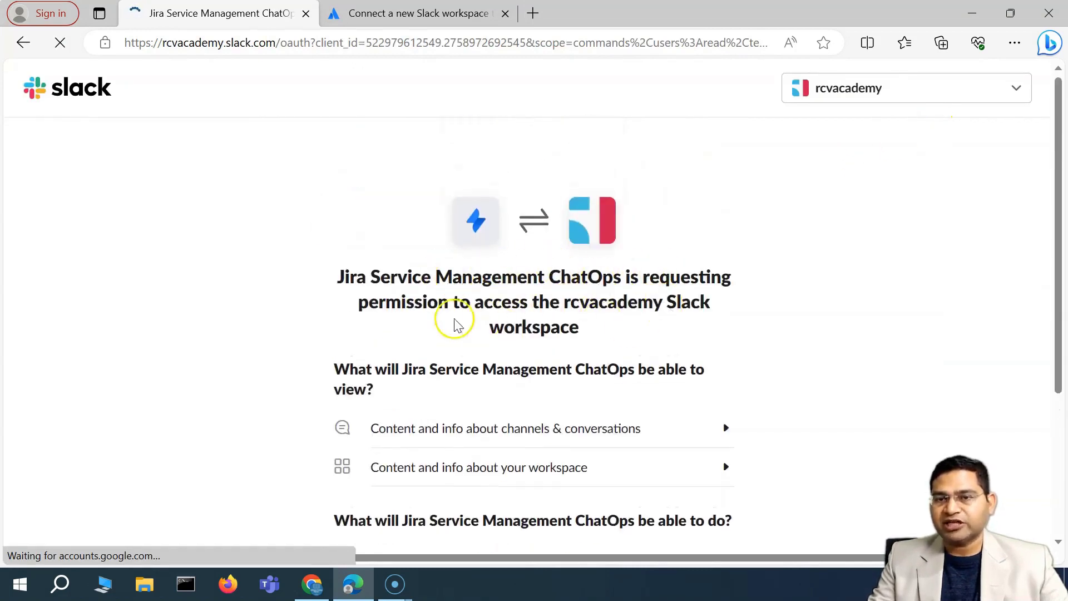
scroll(500, 295, "down", 1)
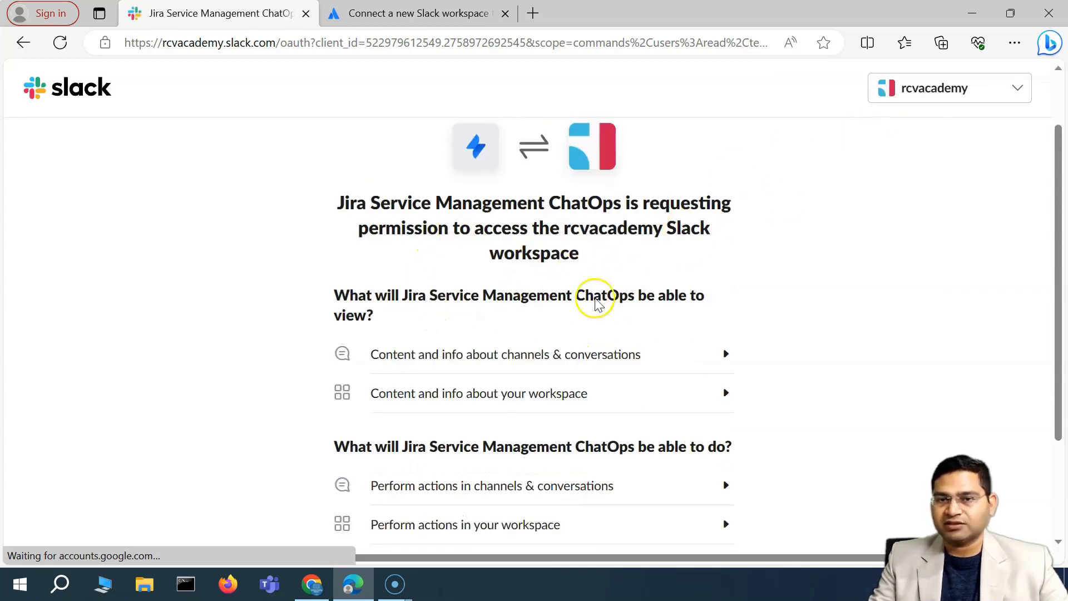
scroll(634, 312, "down", 1)
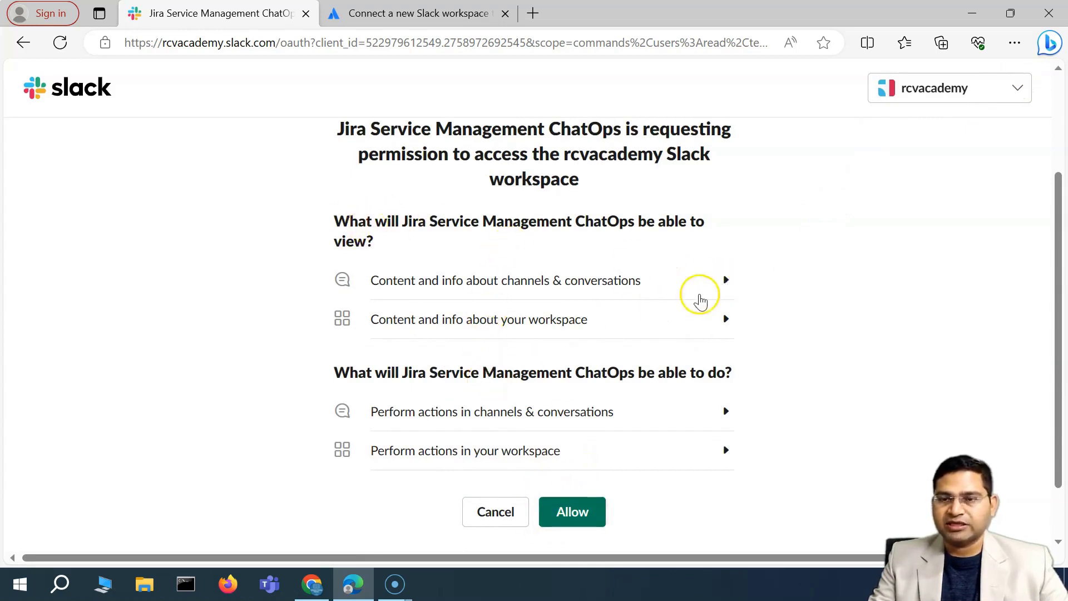
Expand the channel, workspace info, channel actions and workspace actions permissions, scrolling to Allow
left_click(725, 280)
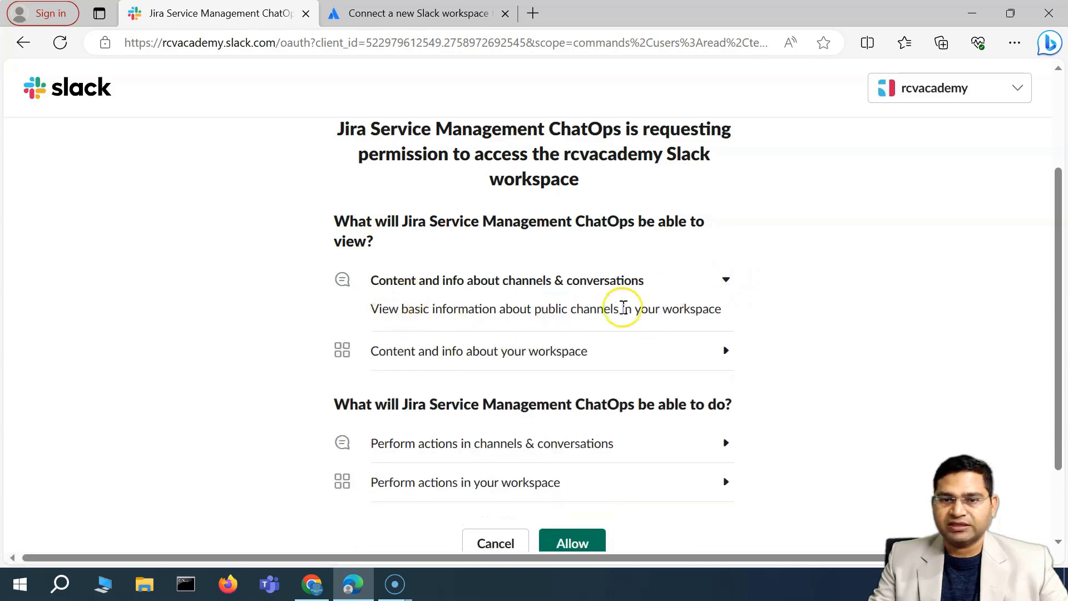
left_click(725, 351)
scroll(756, 362, "down", 2)
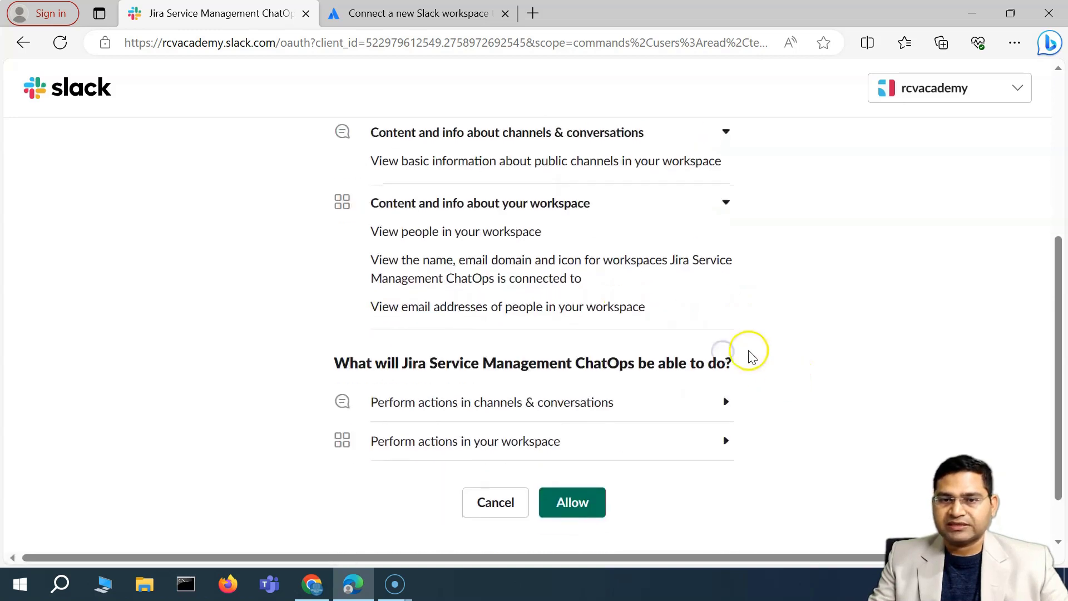
left_click(727, 405)
scroll(732, 409, "down", 2)
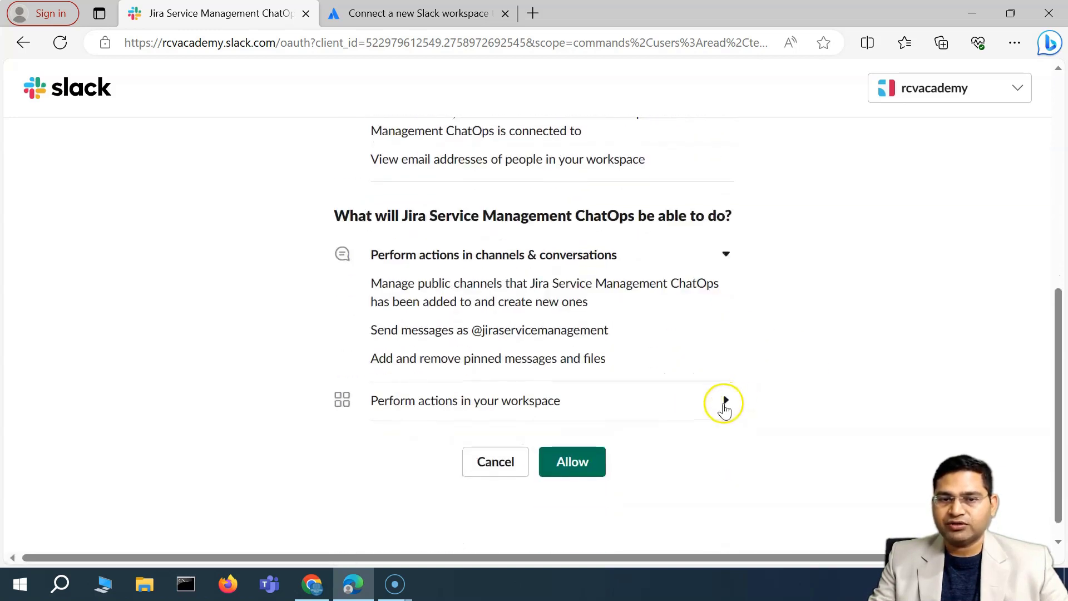
left_click(724, 402)
scroll(723, 355, "down", 1)
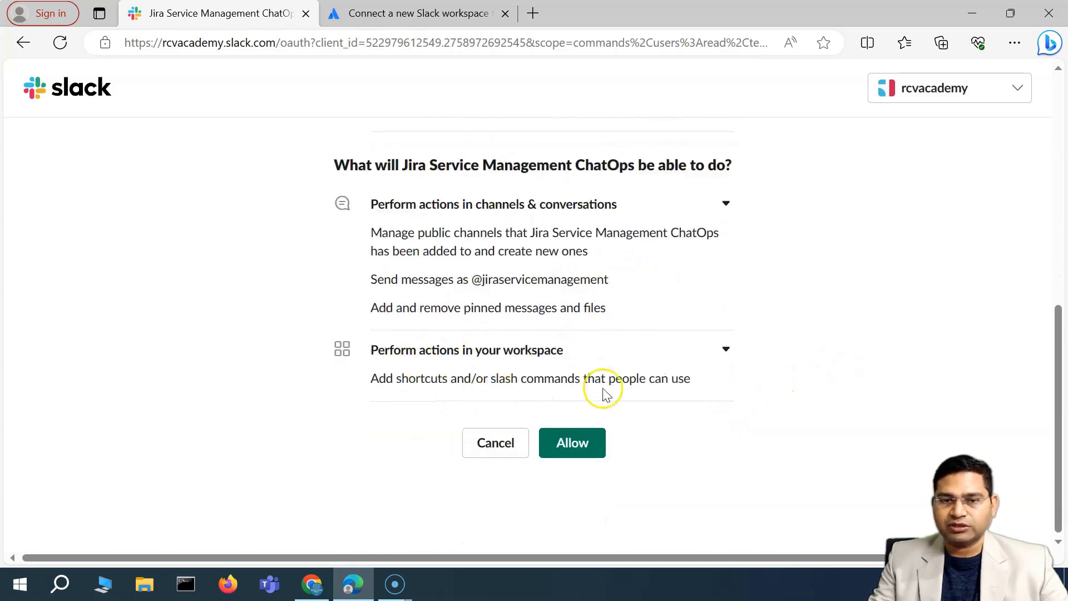
scroll(606, 388, "up", 5)
scroll(675, 422, "down", 3)
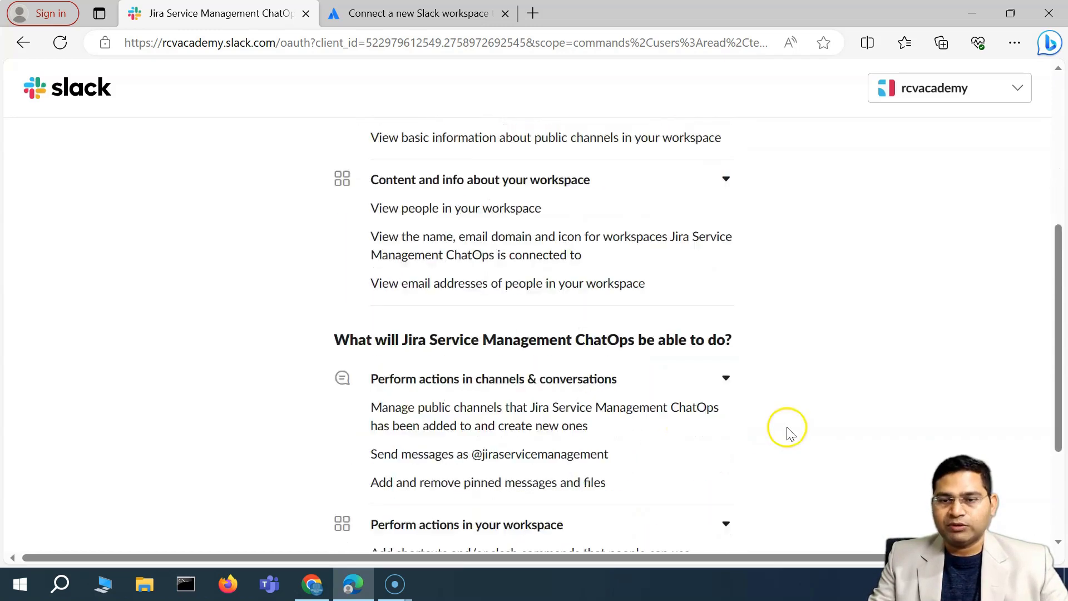
scroll(496, 257, "down", 2)
scroll(546, 353, "down", 1)
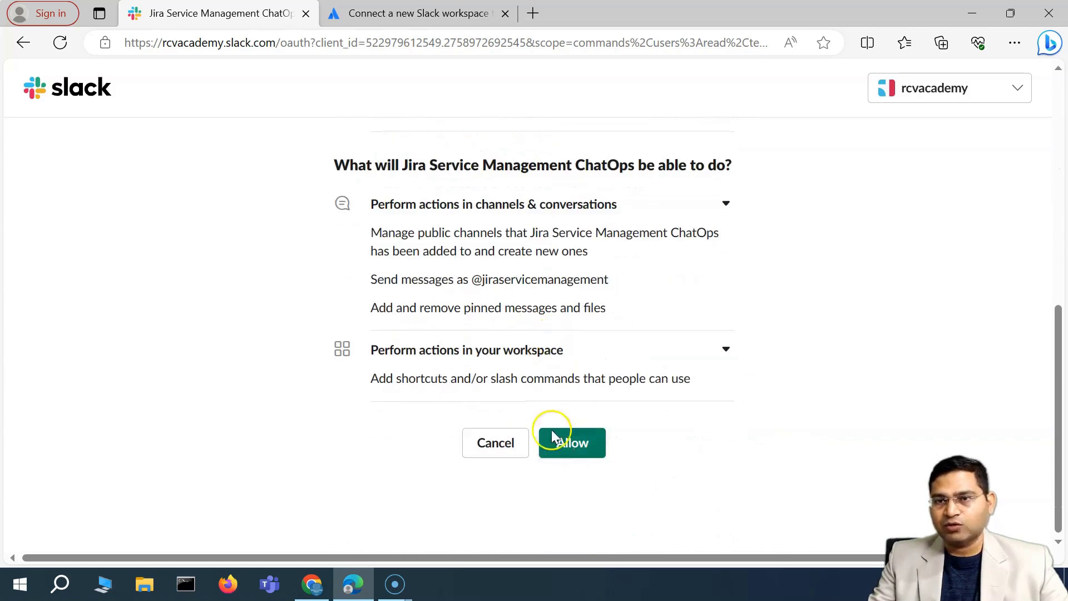
Allow ChatOps access and confirm rcvacademy is listed as a connected workspace
left_click(578, 448)
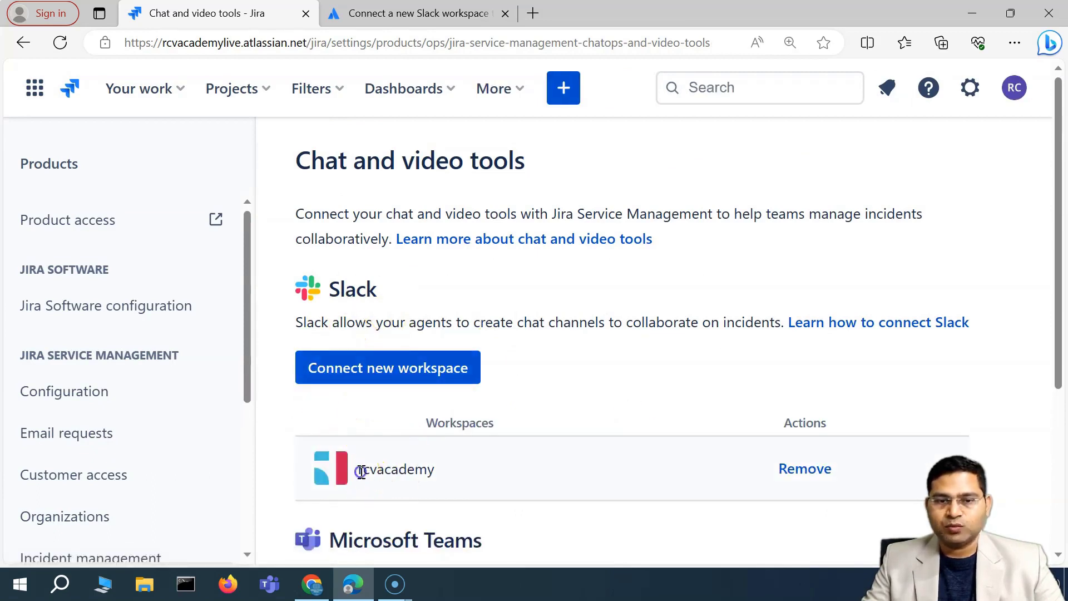
left_click_drag(361, 471, 449, 470)
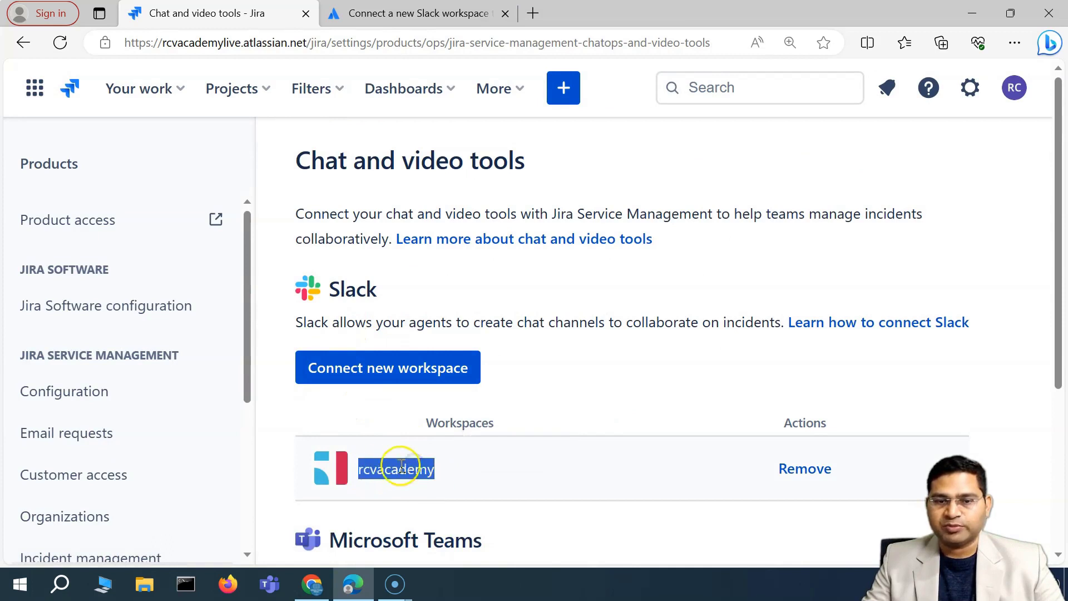
left_click(449, 435)
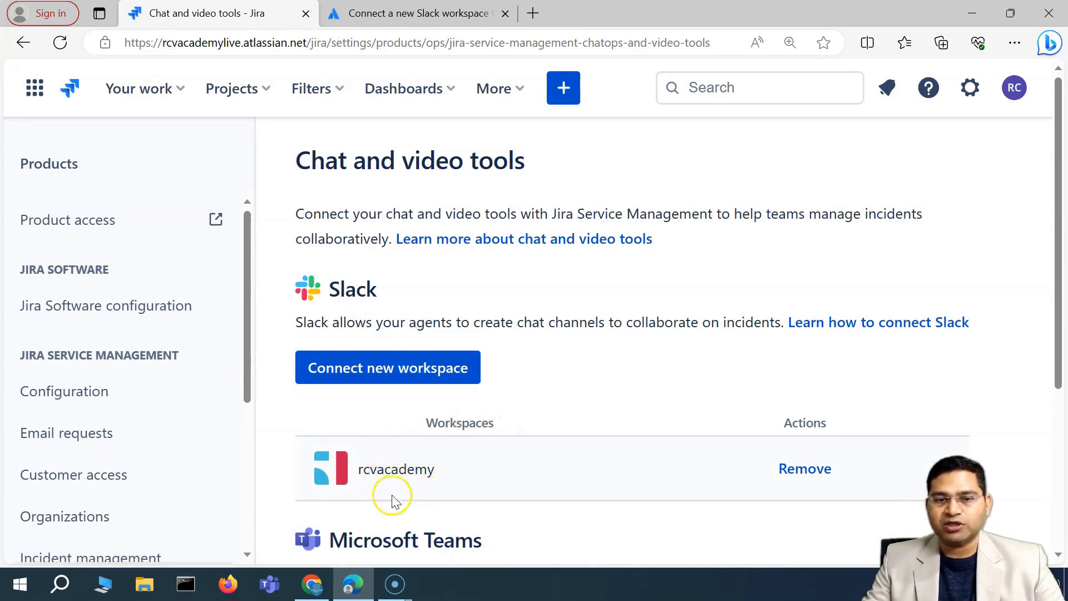
left_click_drag(421, 470, 431, 473)
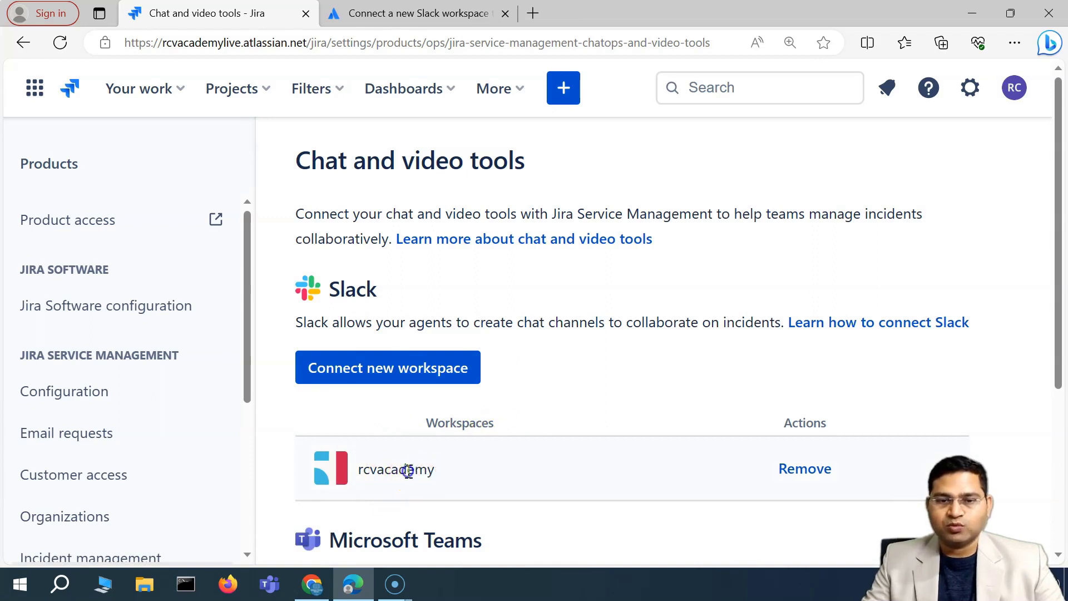
Load Slack in a new tab, check the jiraservicedesk channel, then return to the Atlassian guide
left_click(537, 17)
type("slack")
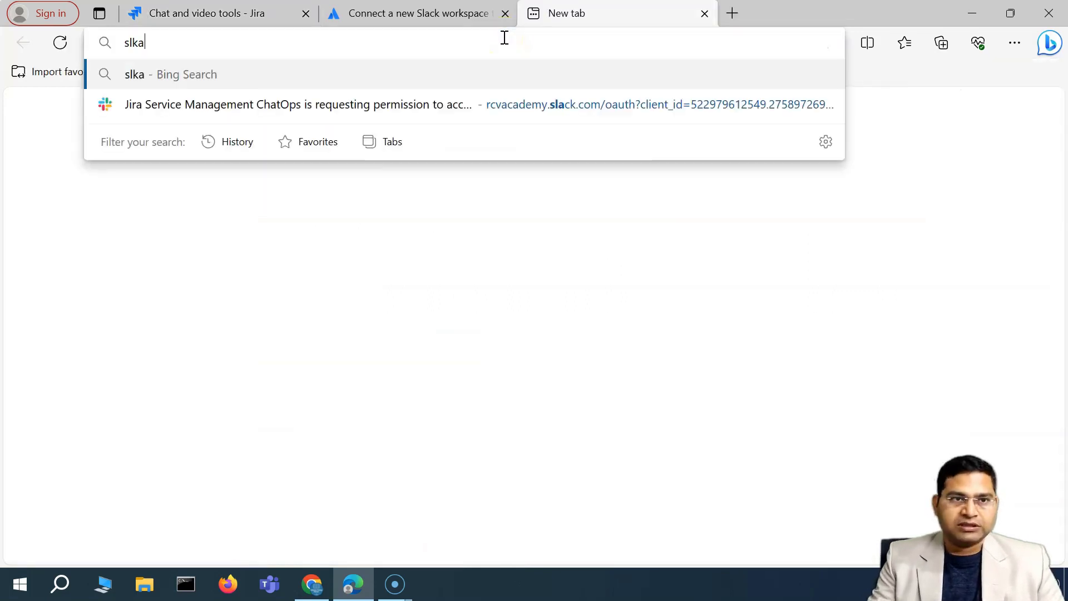
key("Return")
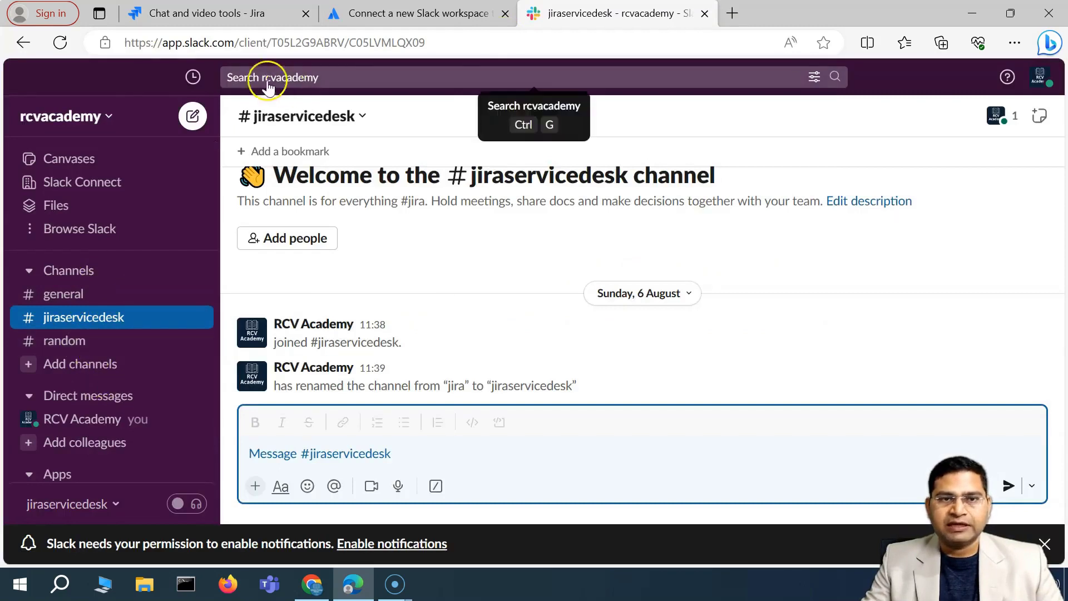
left_click(1040, 83)
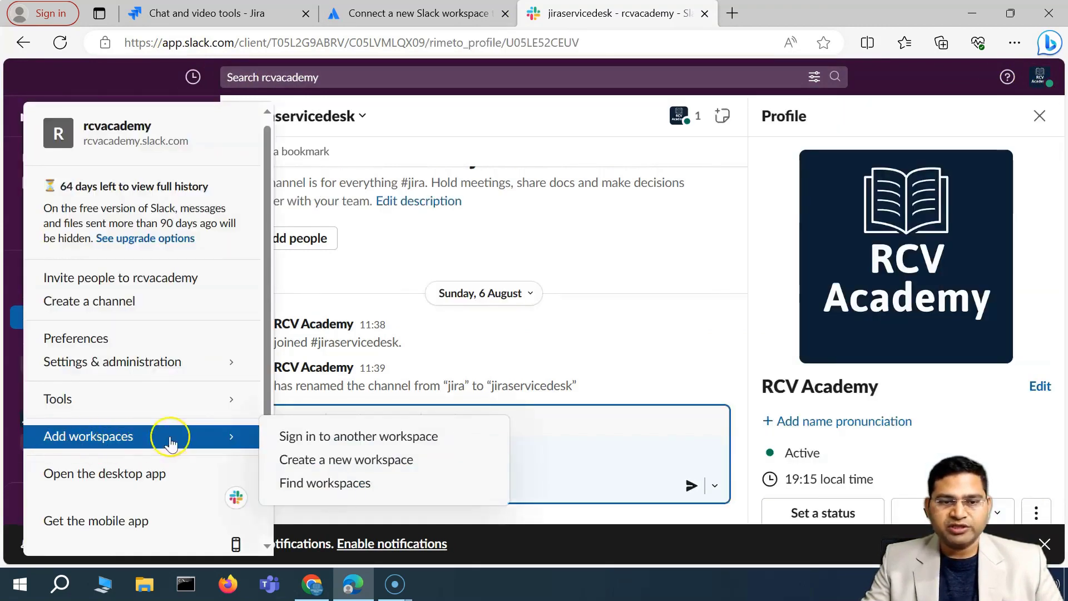
left_click(334, 460)
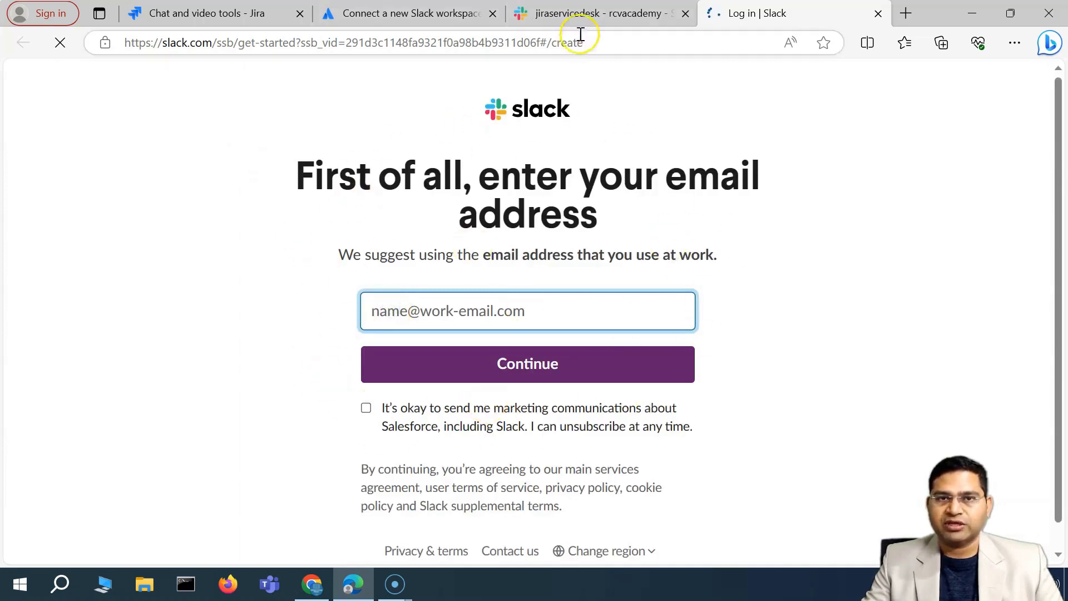
left_click(598, 11)
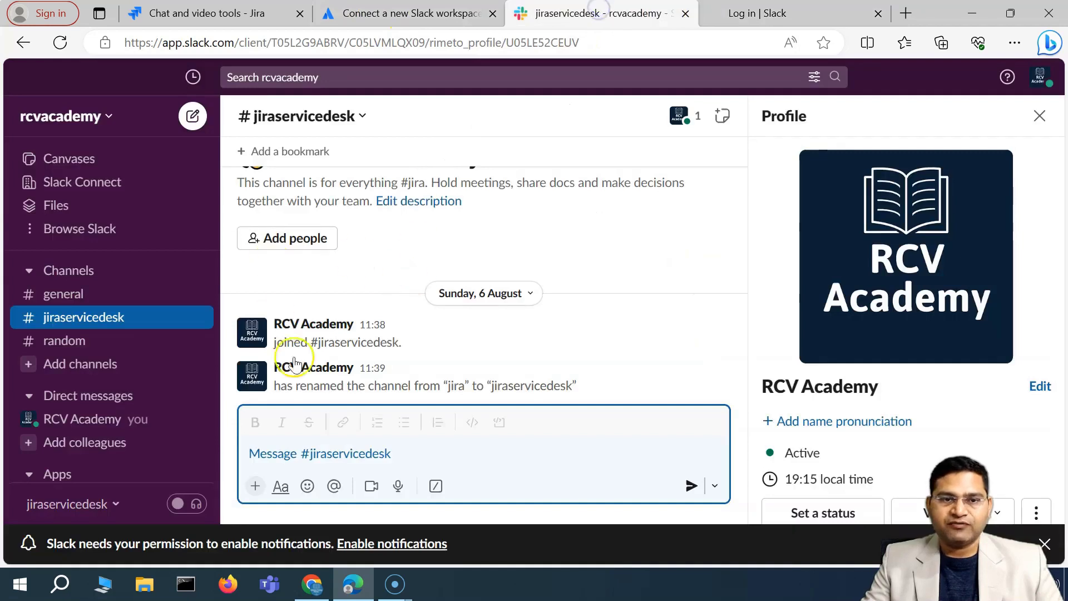
left_click(374, 15)
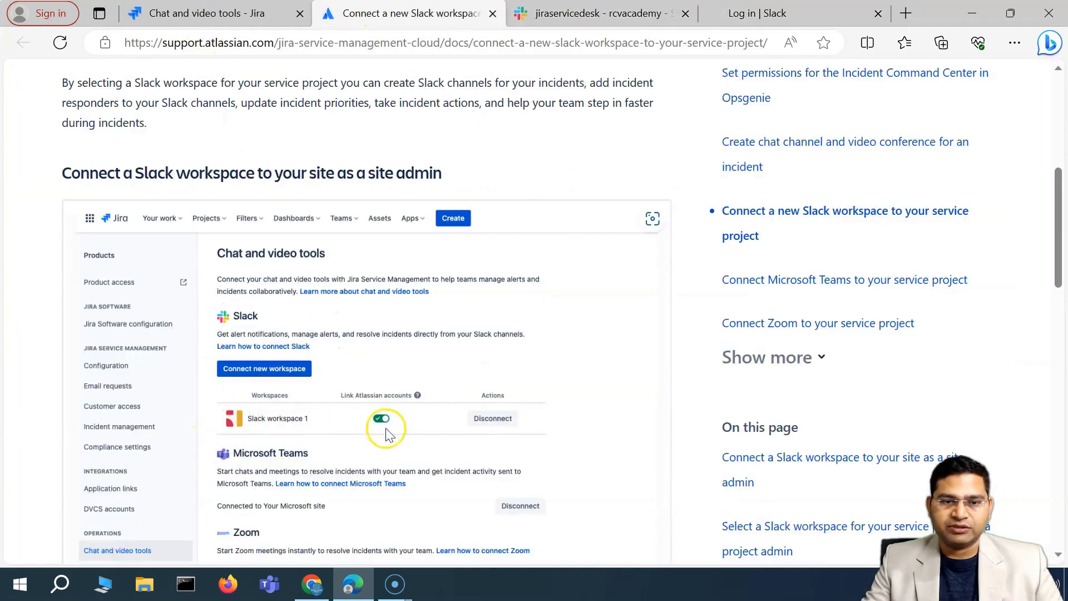
Back on Chat and video tools, open RCV IT Service Management (RCISM) from the Projects menu
left_click(214, 16)
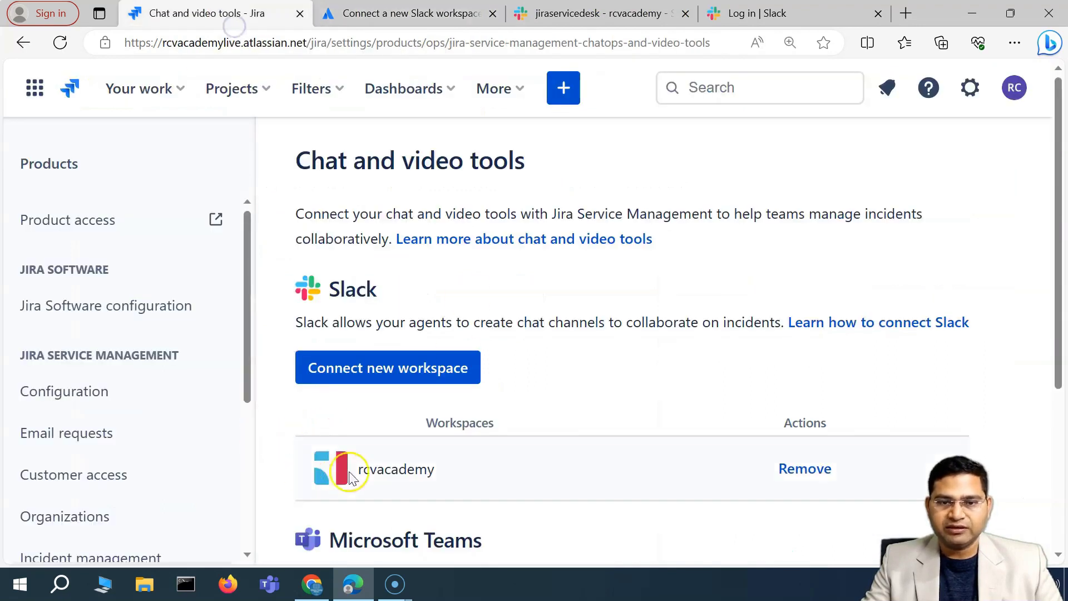
left_click_drag(388, 469, 465, 469)
left_click(593, 424)
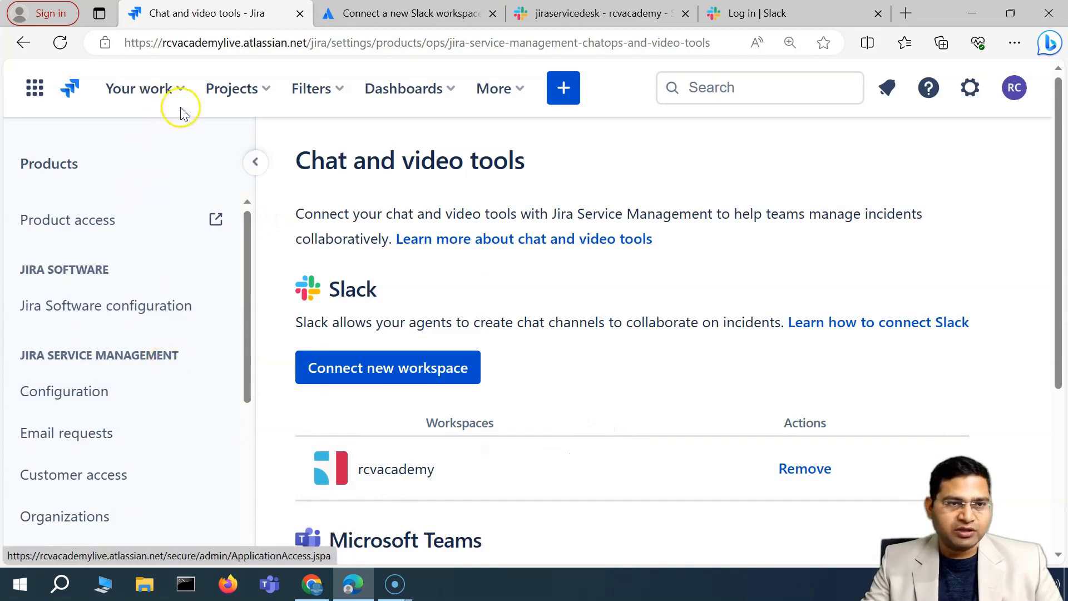
left_click(253, 92)
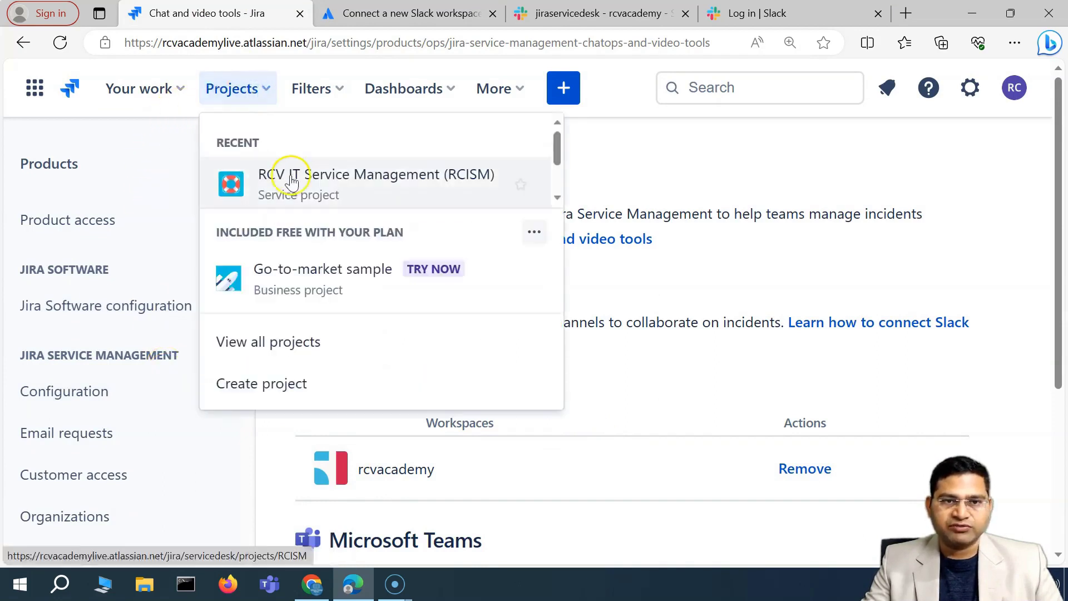
left_click(260, 181)
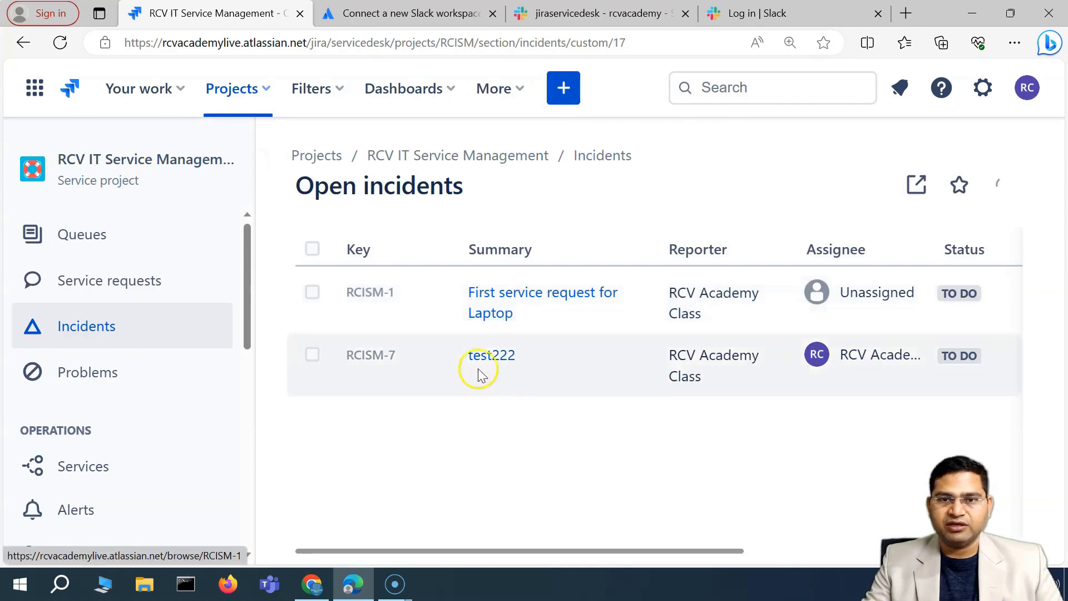
scroll(187, 443, "down", 5)
scroll(166, 437, "down", 5)
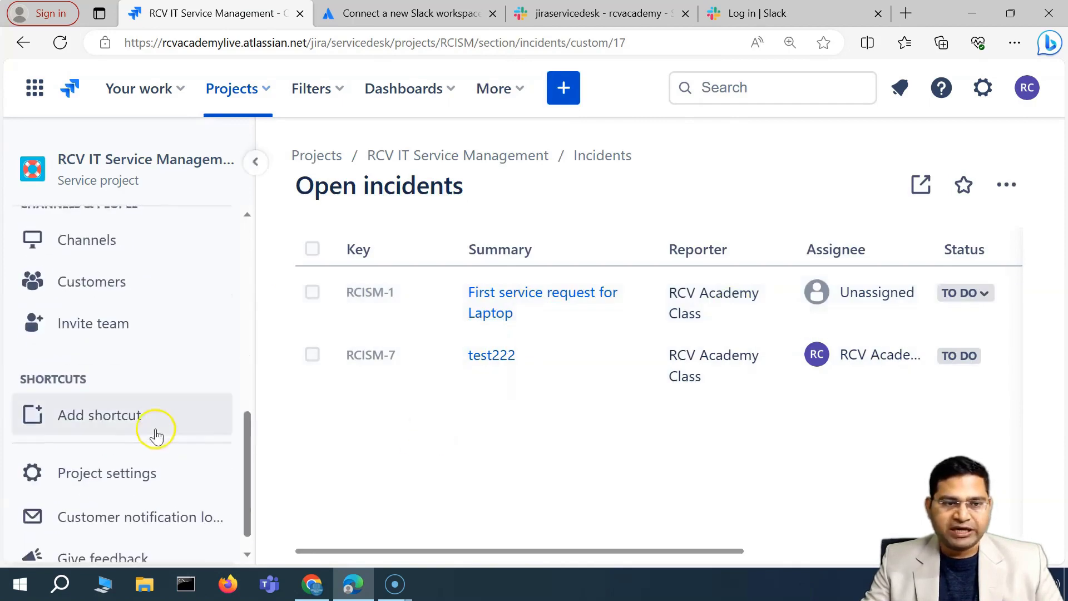
Go to Project settings > Incident management, expand Slack and choose Connect new workspace
left_click(148, 479)
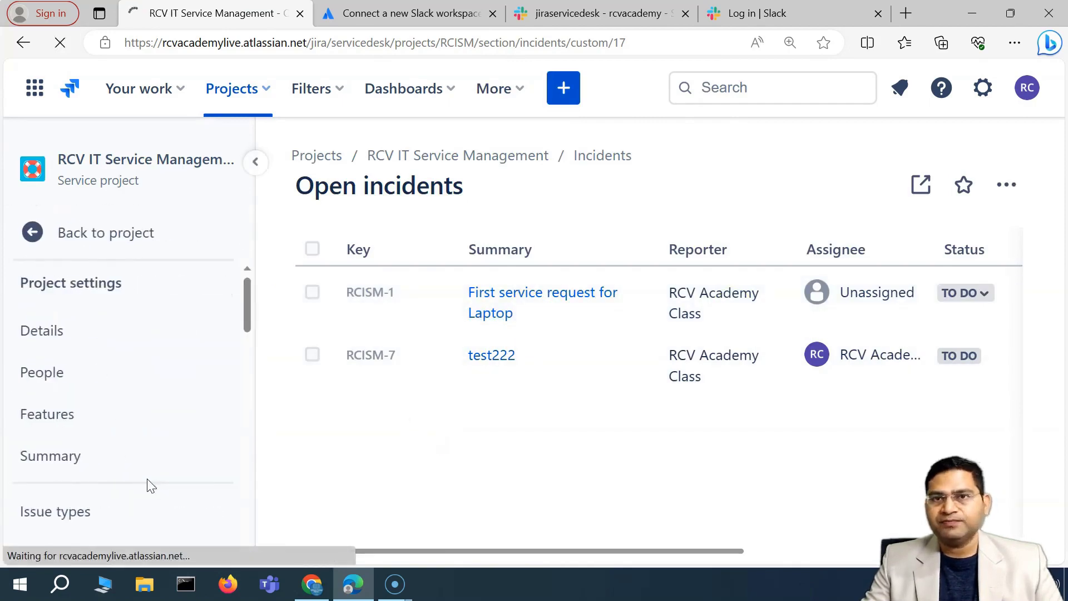
scroll(148, 479, "down", 5)
left_click(152, 435)
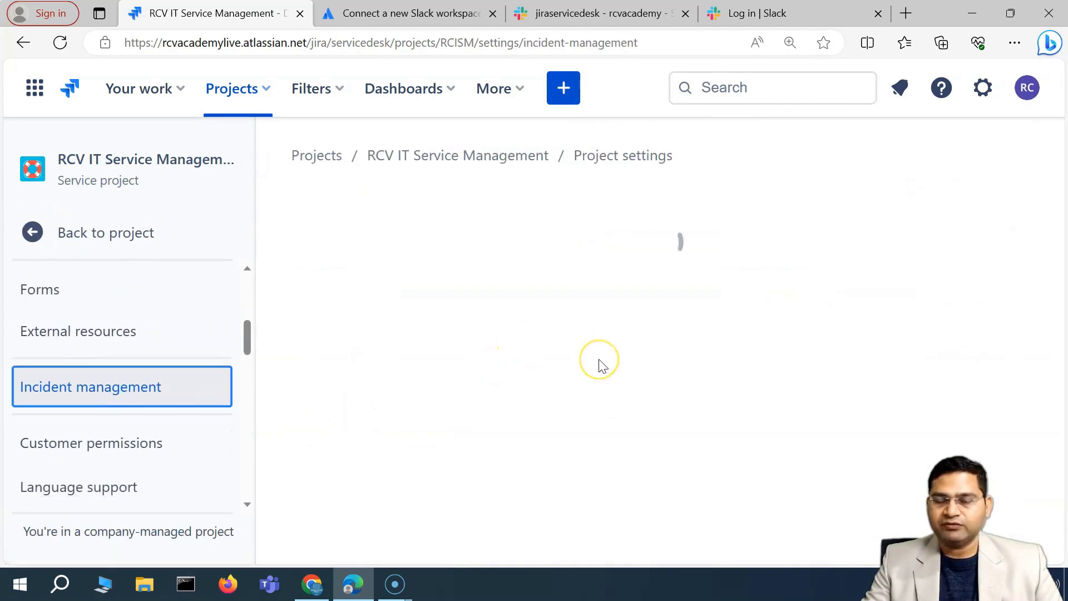
scroll(575, 300, "down", 5)
left_click_drag(567, 303, 742, 300)
left_click(638, 303)
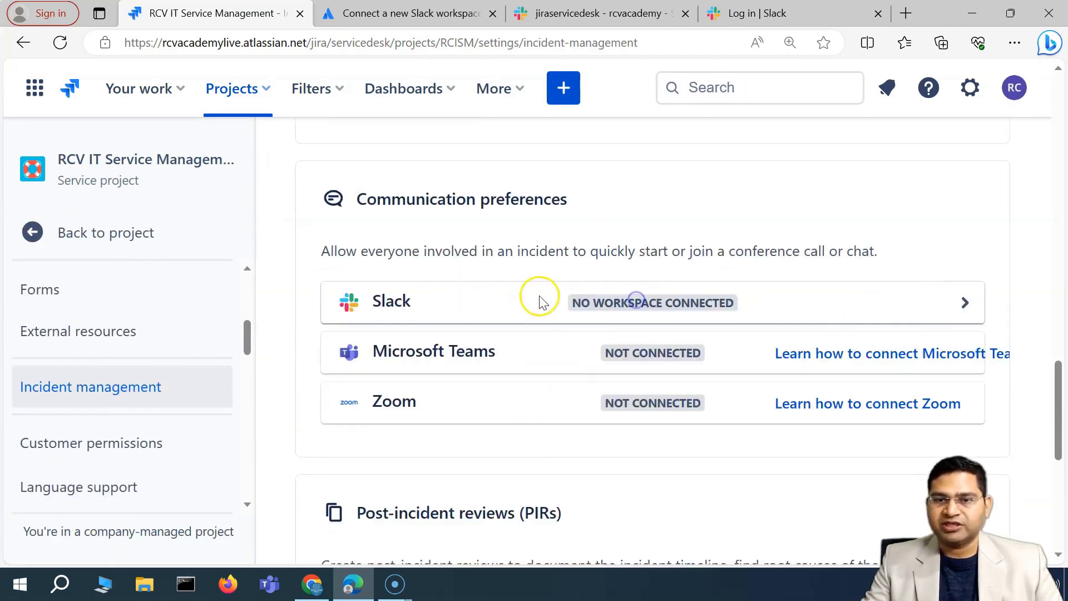
left_click(966, 306)
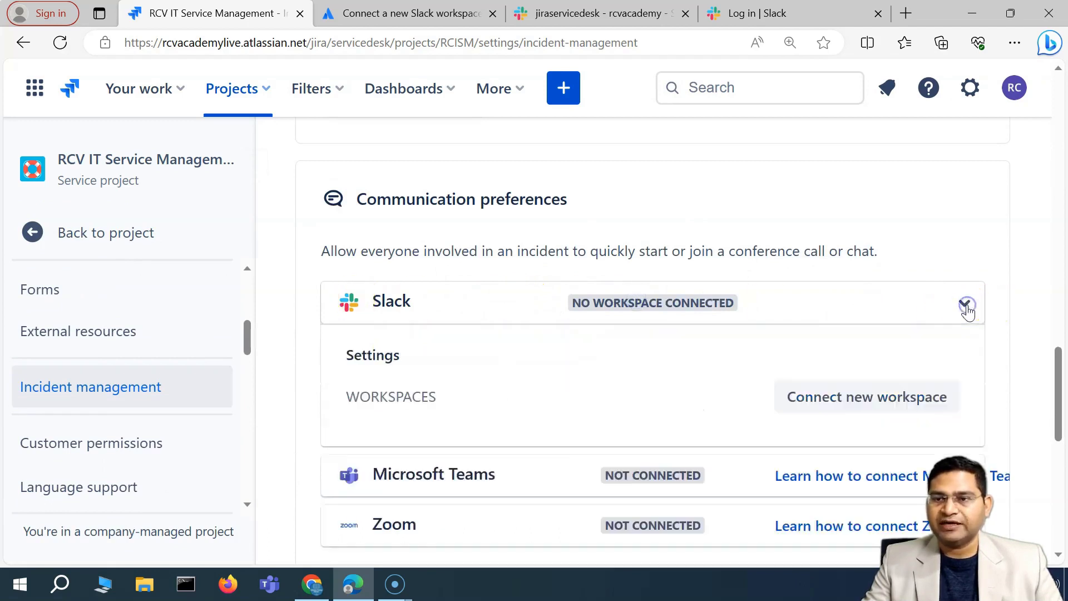
left_click(844, 400)
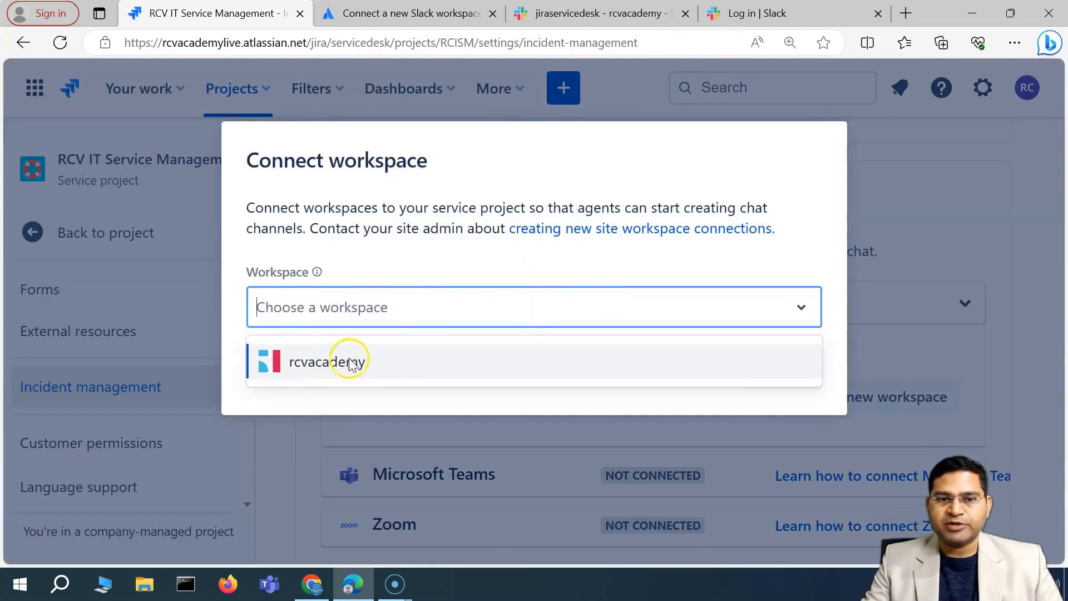
Select rcvacademy as the workspace and connect it to the project
left_click(388, 364)
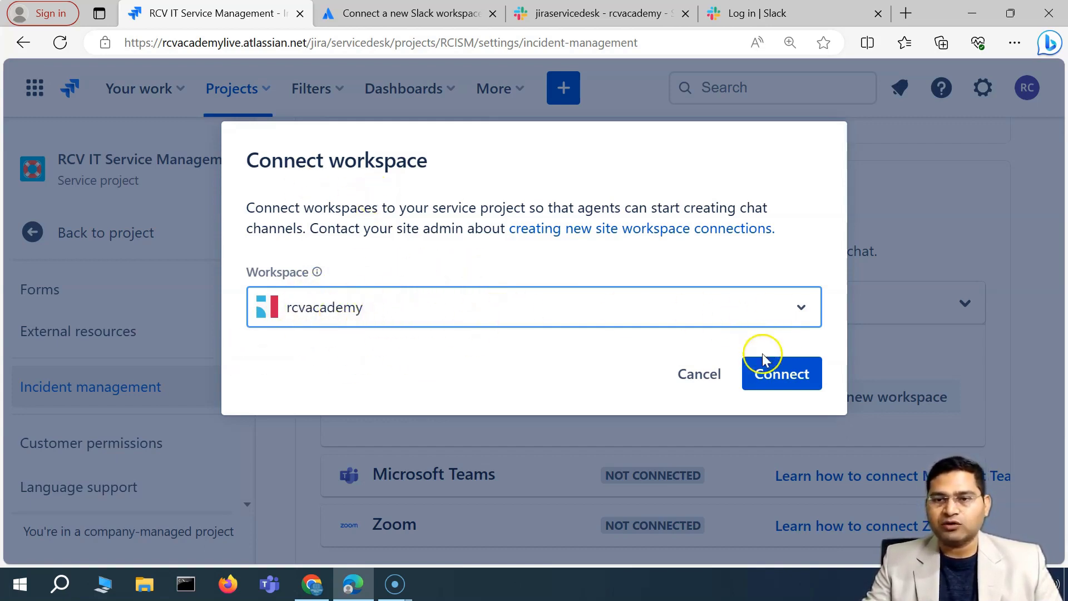
left_click(779, 372)
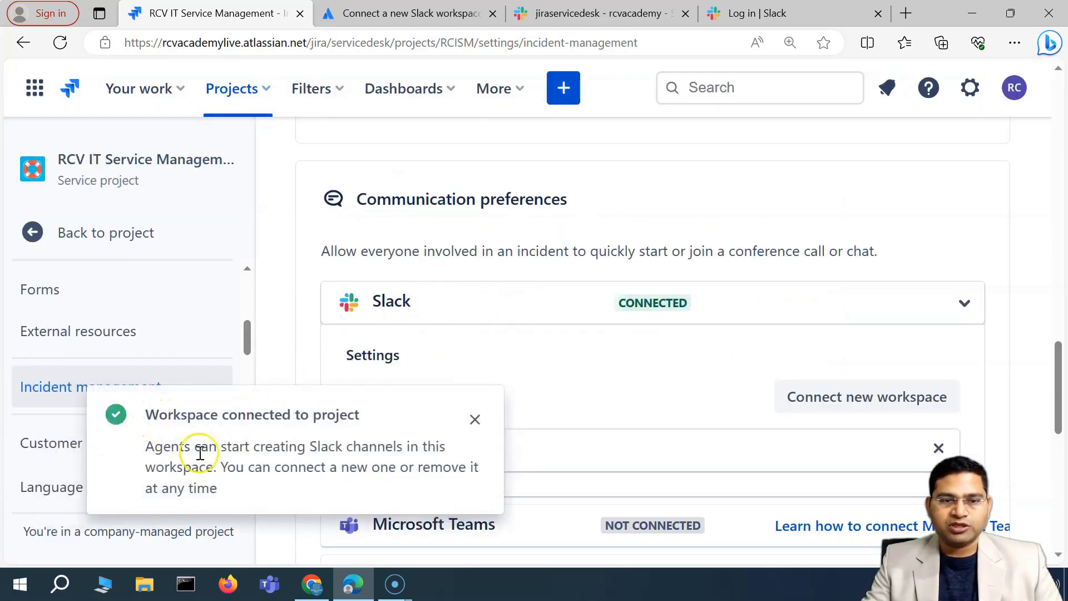
Dismiss the 'Workspace connected to project' confirmation
left_click_drag(155, 449, 198, 480)
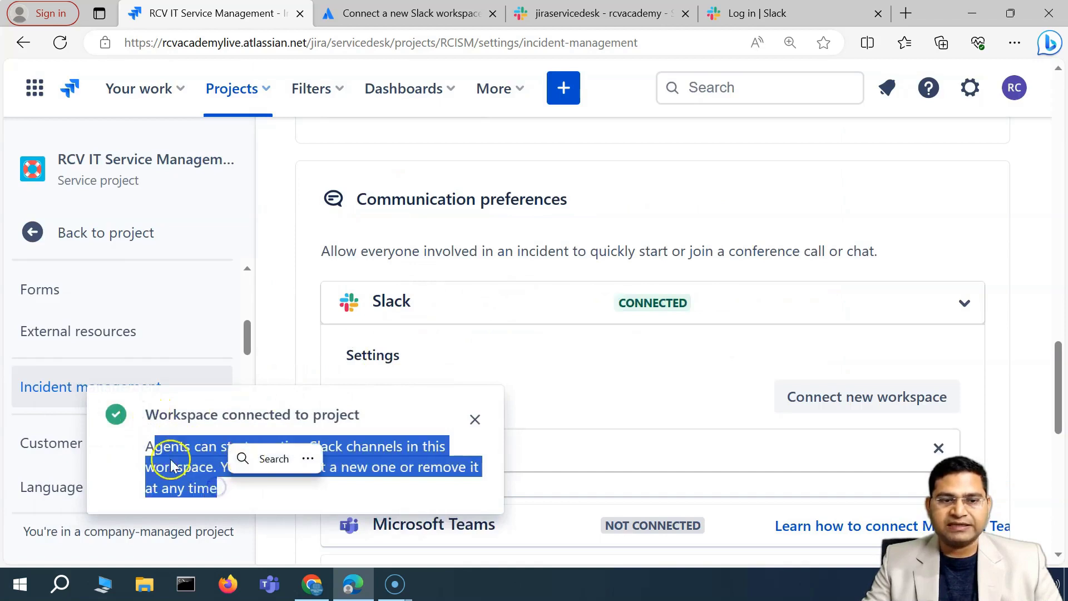
left_click(152, 467)
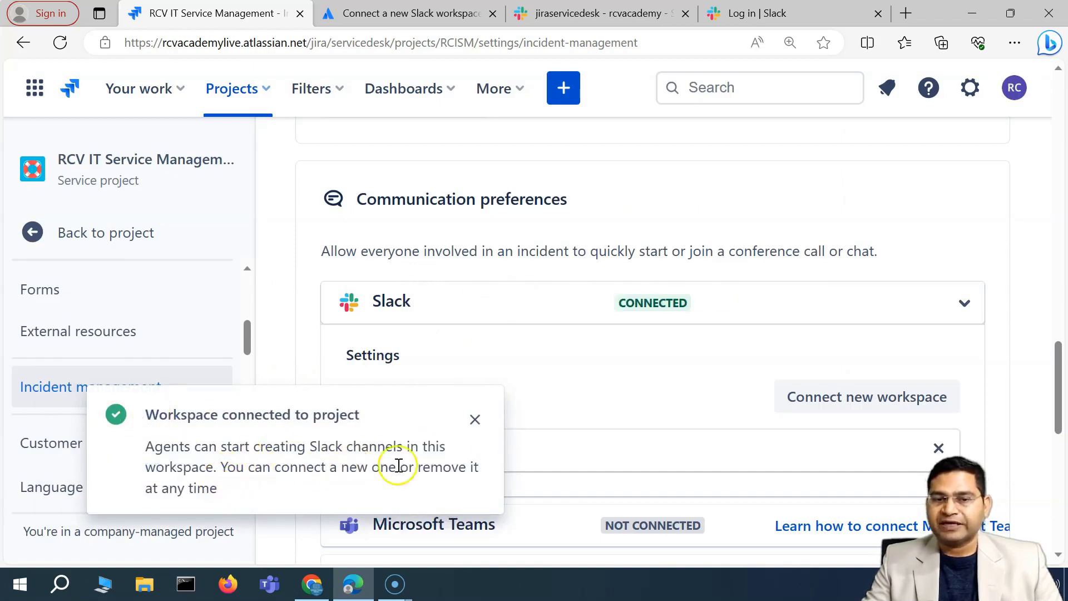
left_click(476, 421)
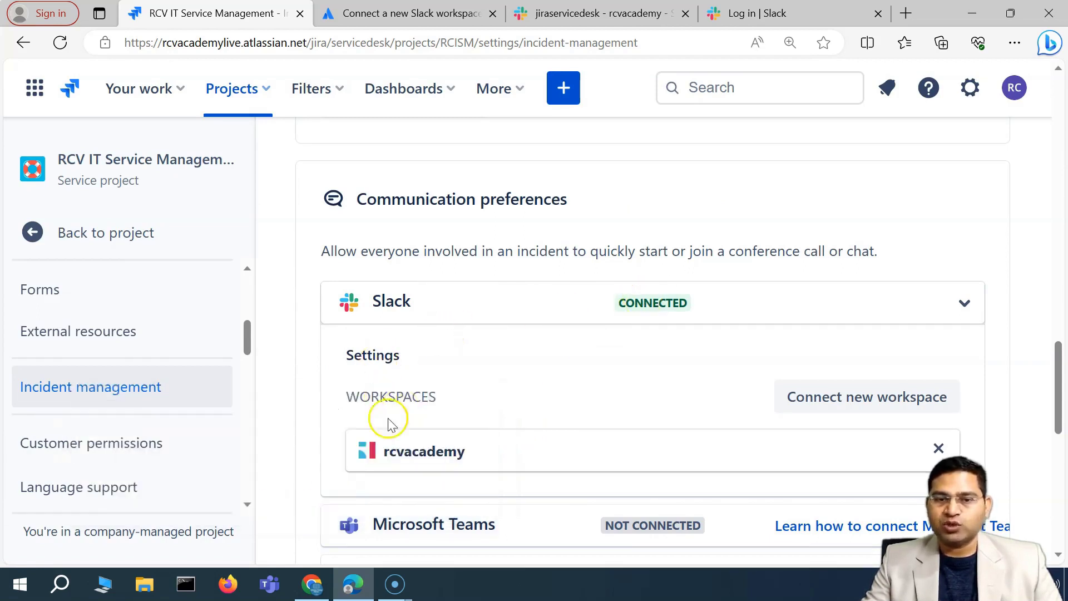
scroll(453, 442, "down", 1)
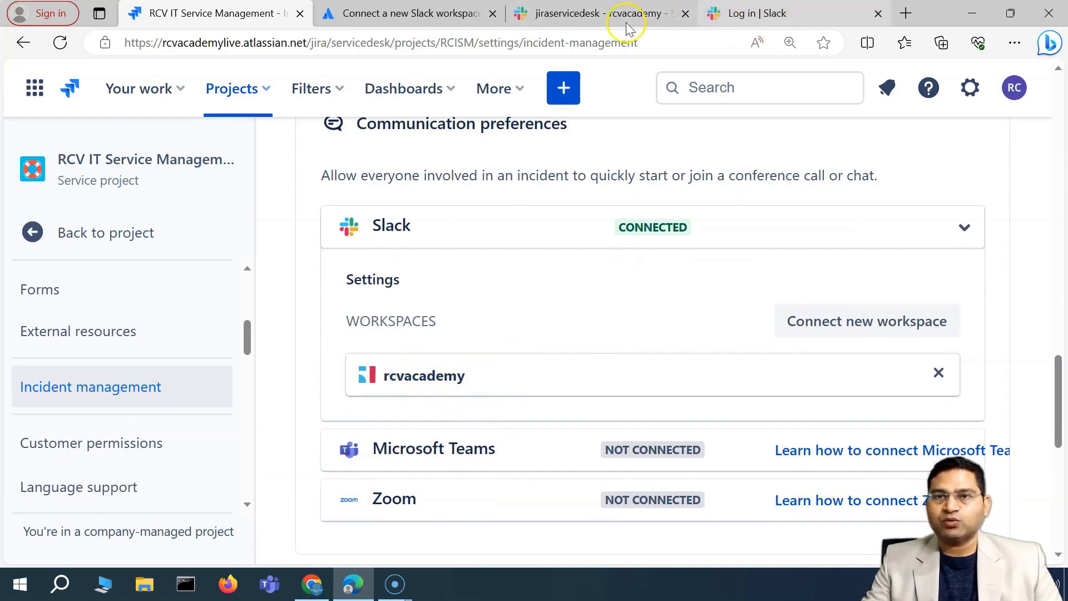
Glance at the Slack tab, then go back from settings to the RCISM project
left_click(601, 17)
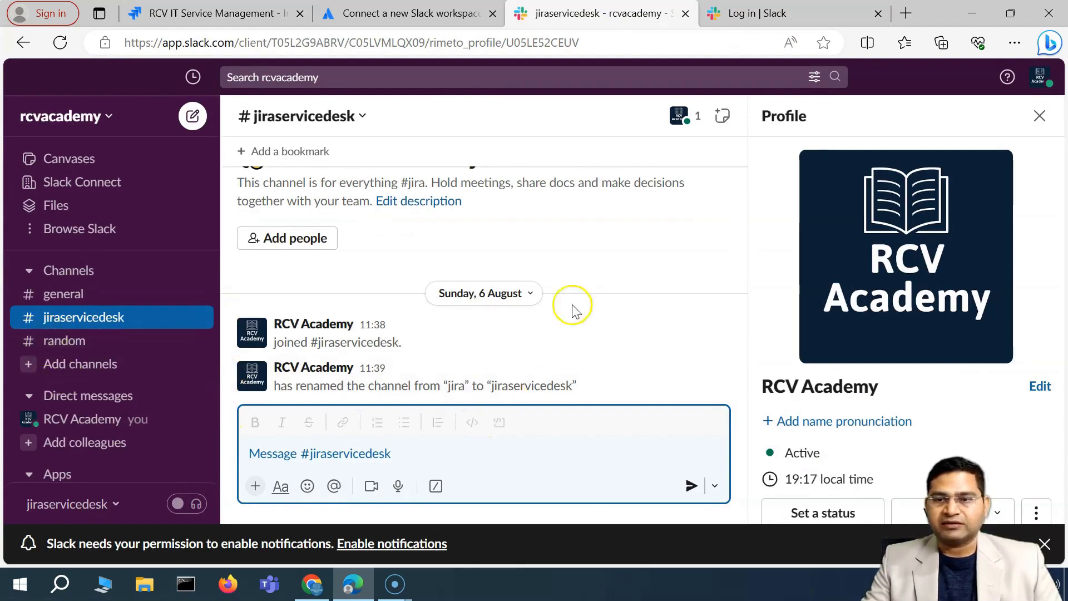
left_click(217, 14)
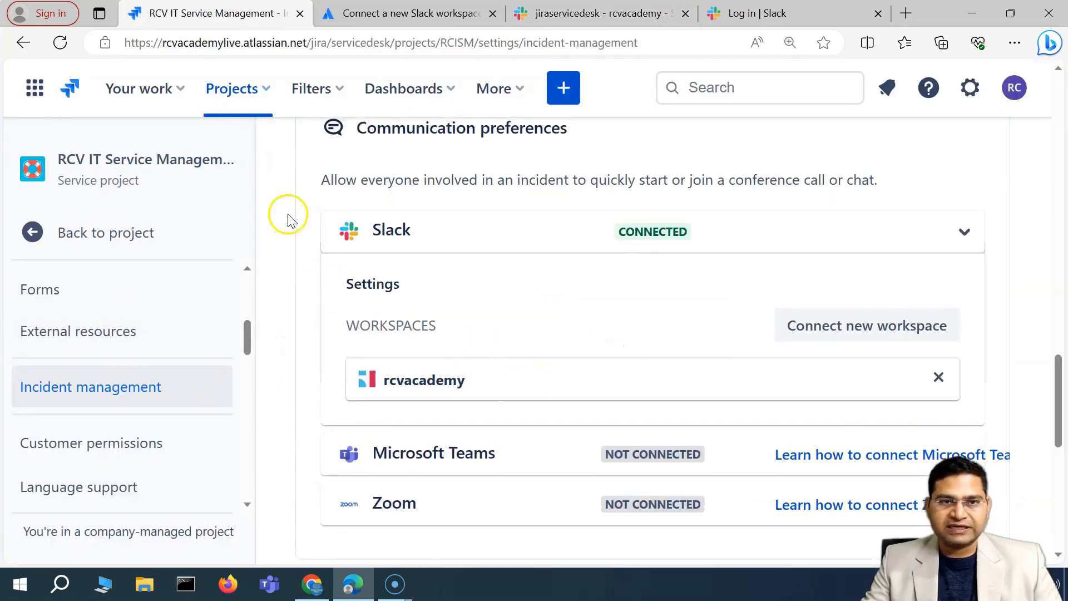
scroll(286, 219, "up", 10)
left_click(62, 232)
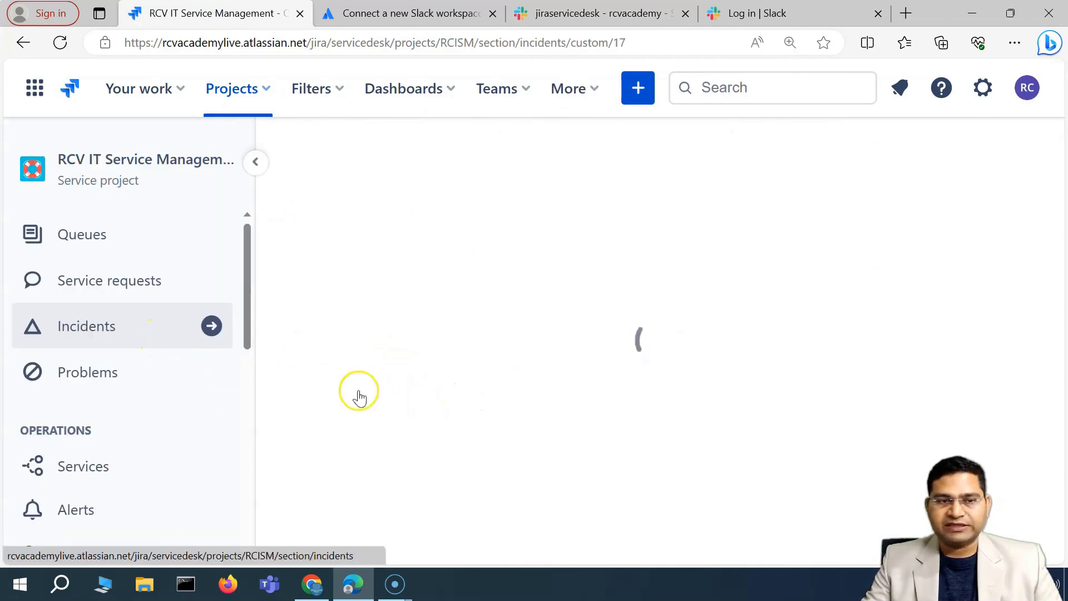
Open incident RCISM-1 and collapse the incidents sidebar to widen its details
left_click(385, 300)
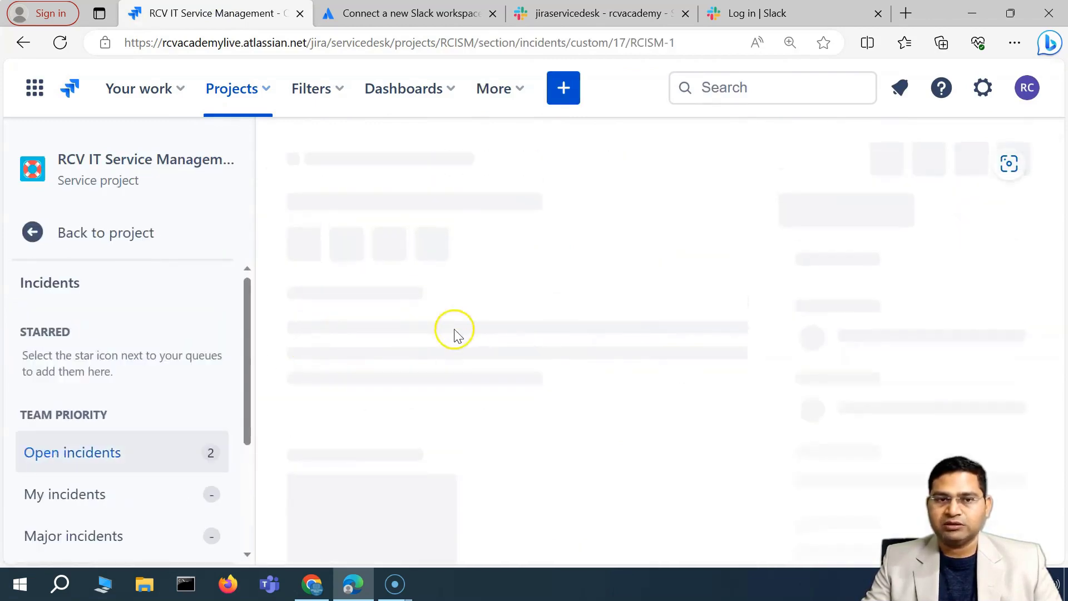
left_click(255, 165)
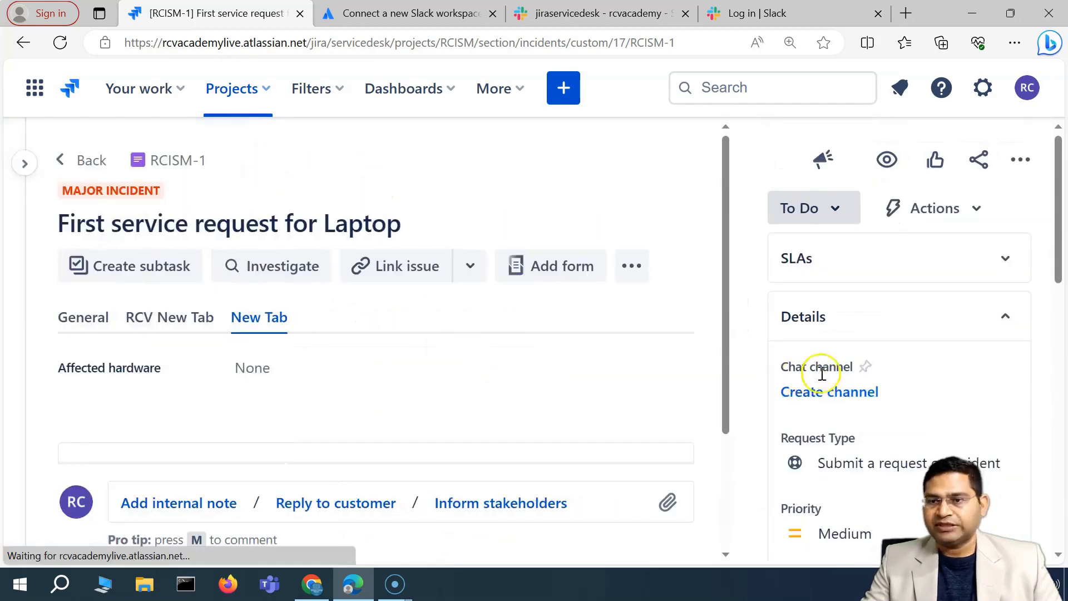
scroll(822, 383, "down", 2)
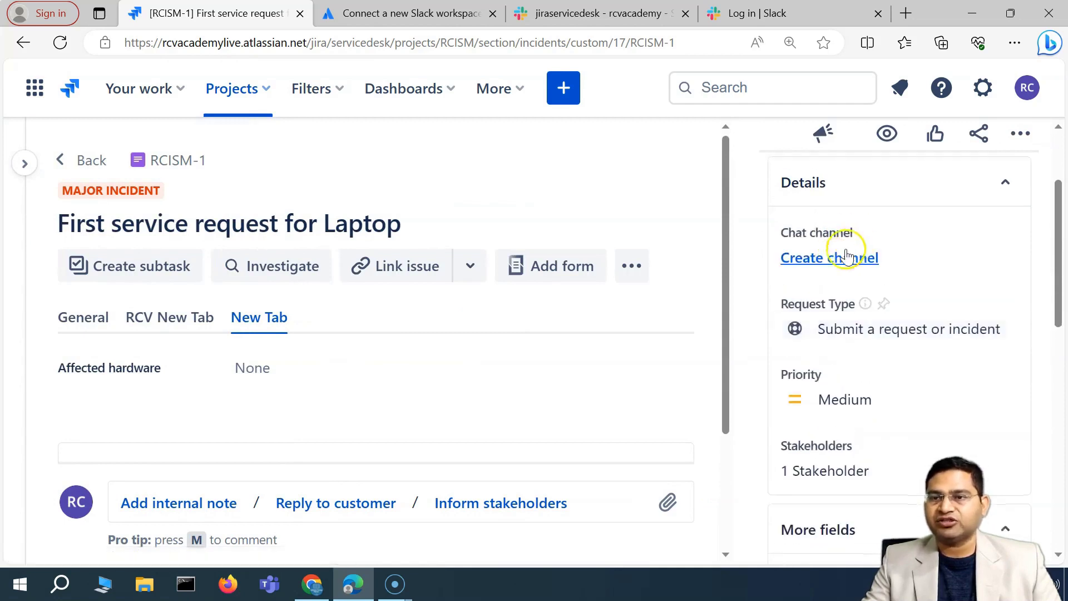
Start a new Slack chat channel for RCISM-1 and review the prefilled rcism-1 name
left_click(829, 257)
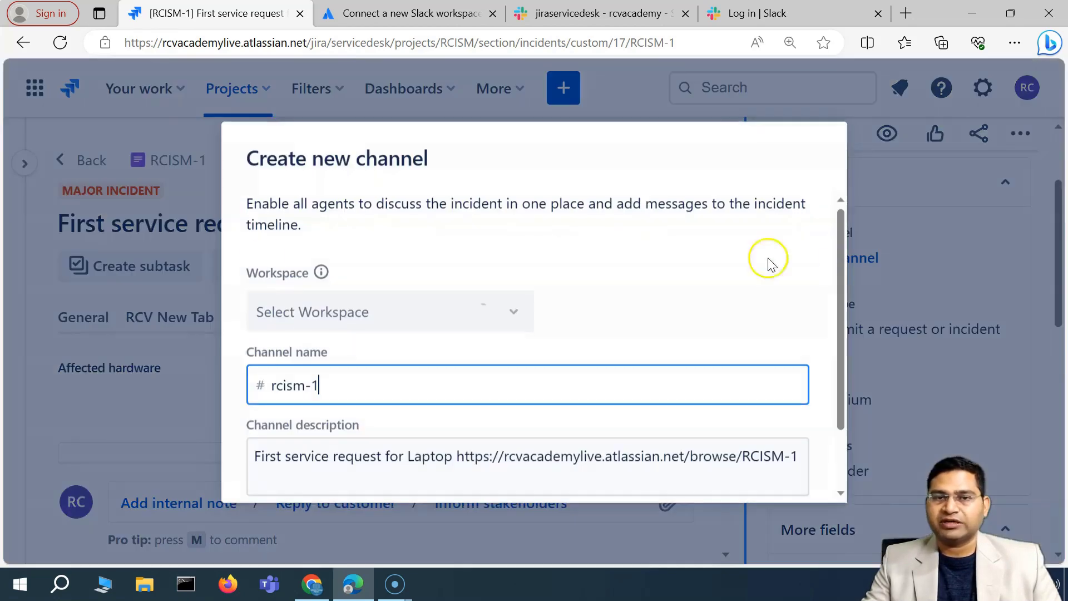
left_click(268, 389)
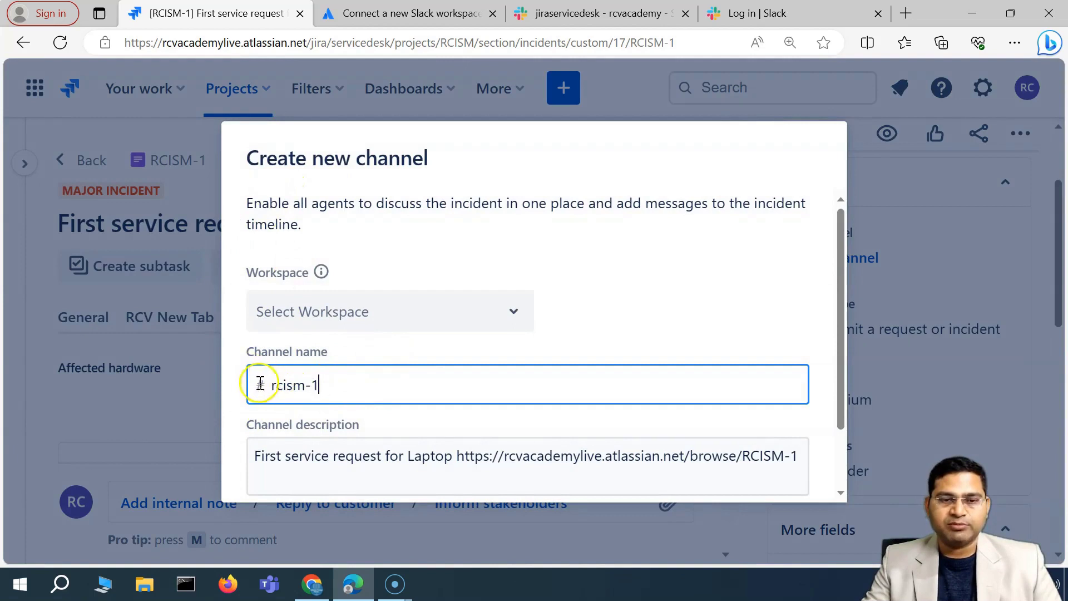
scroll(259, 383, "down", 2)
left_click(332, 341)
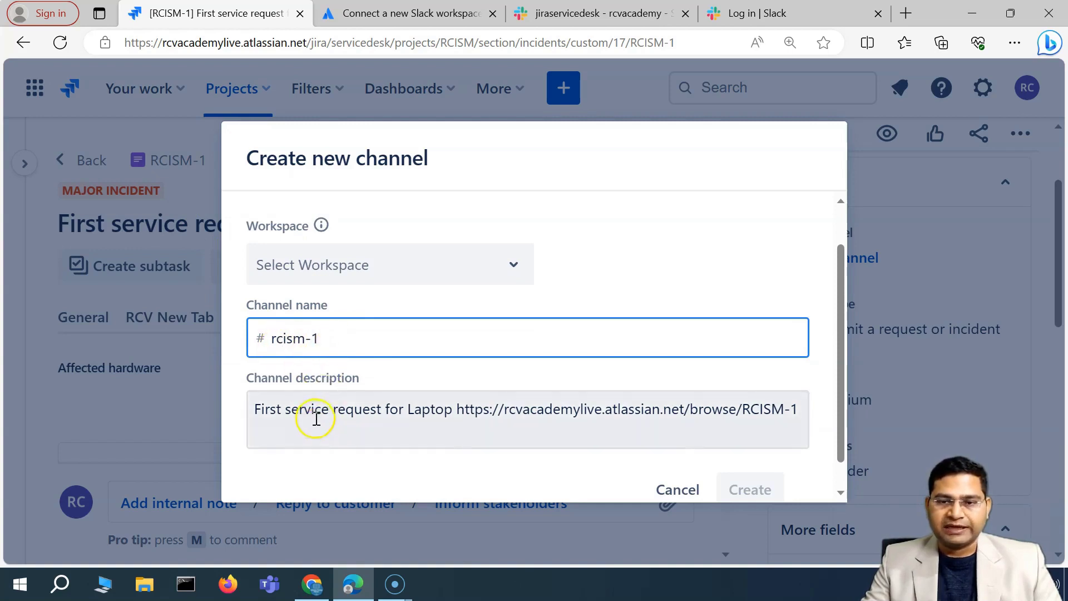
scroll(328, 420, "down", 1)
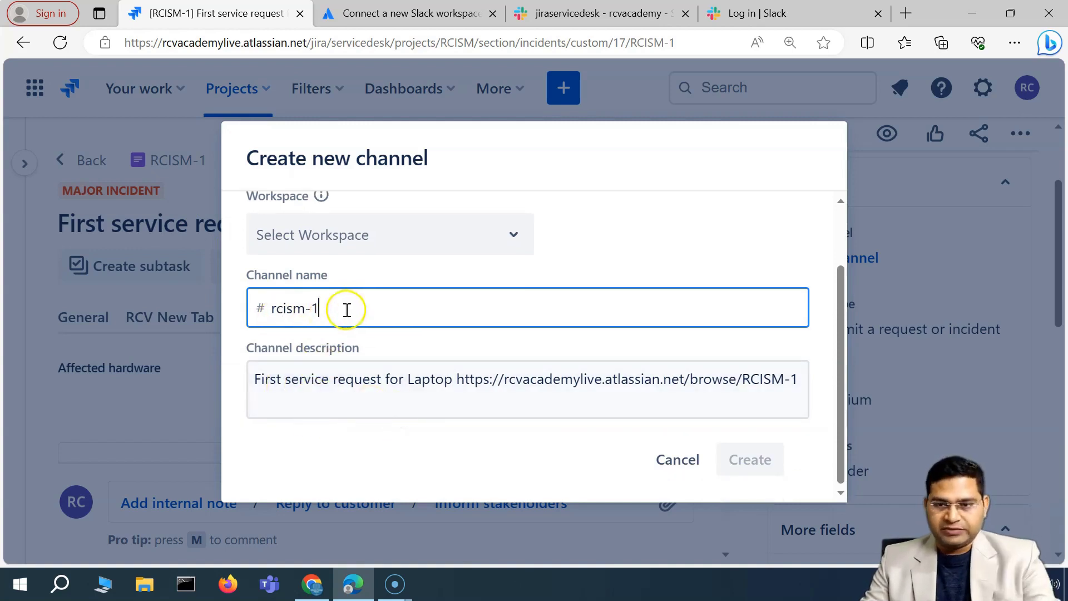
scroll(362, 342, "up", 1)
scroll(364, 345, "up", 1)
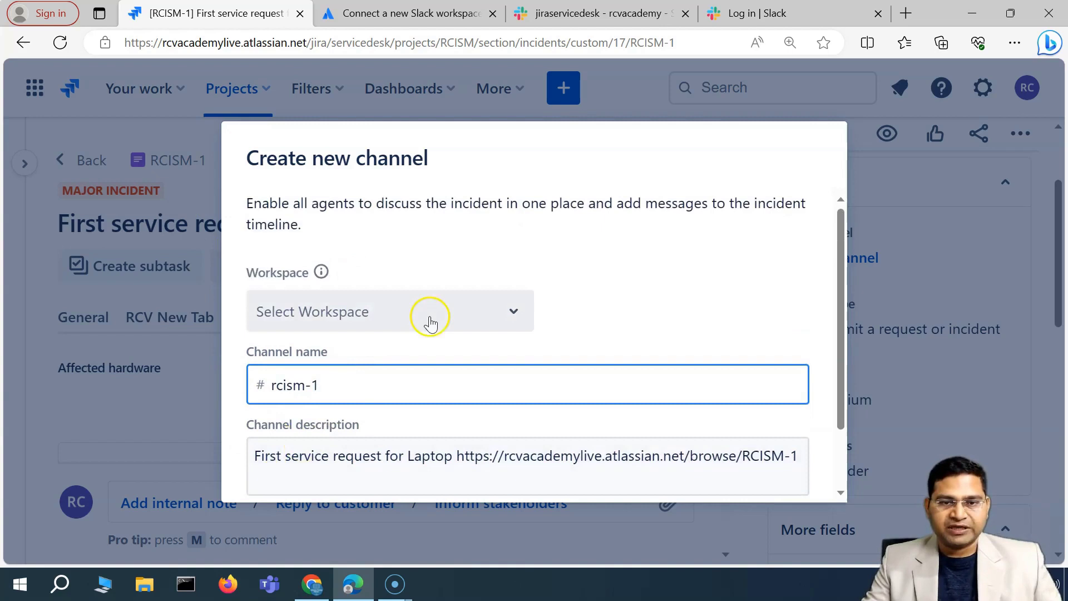
scroll(436, 410, "down", 2)
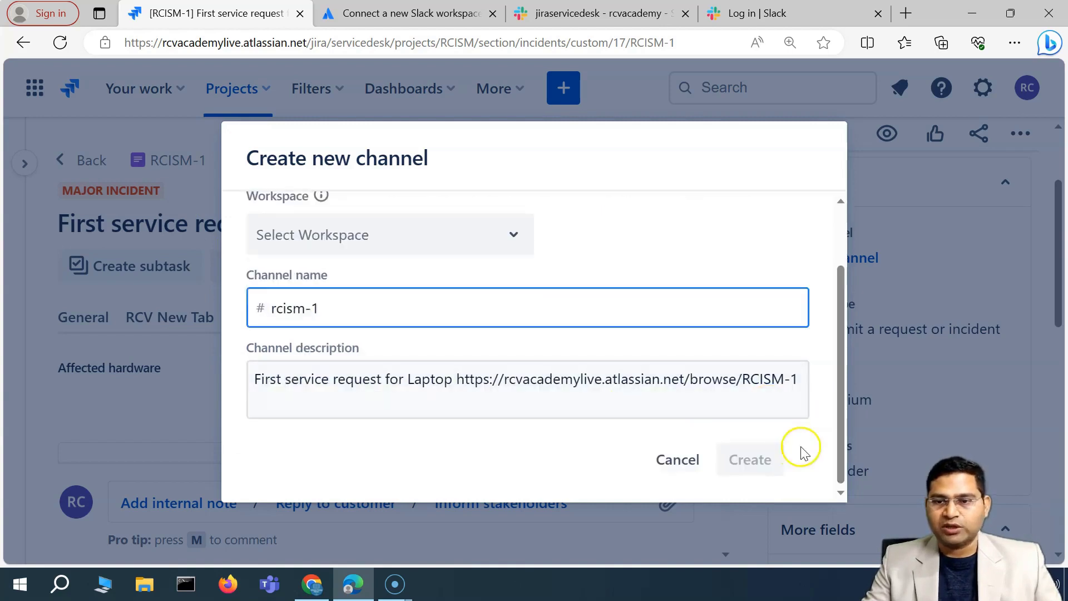
Choose the rcvacademy workspace, keep the name rcism-1, and create the channel
left_click(363, 236)
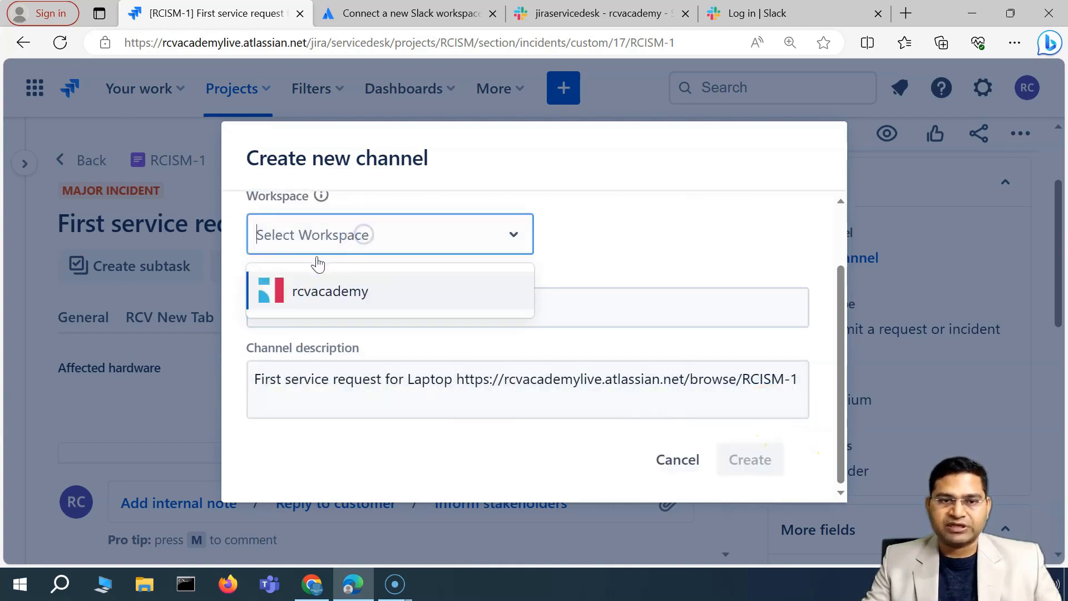
left_click(325, 299)
scroll(377, 254, "up", 1)
left_click(348, 357)
scroll(371, 406, "down", 1)
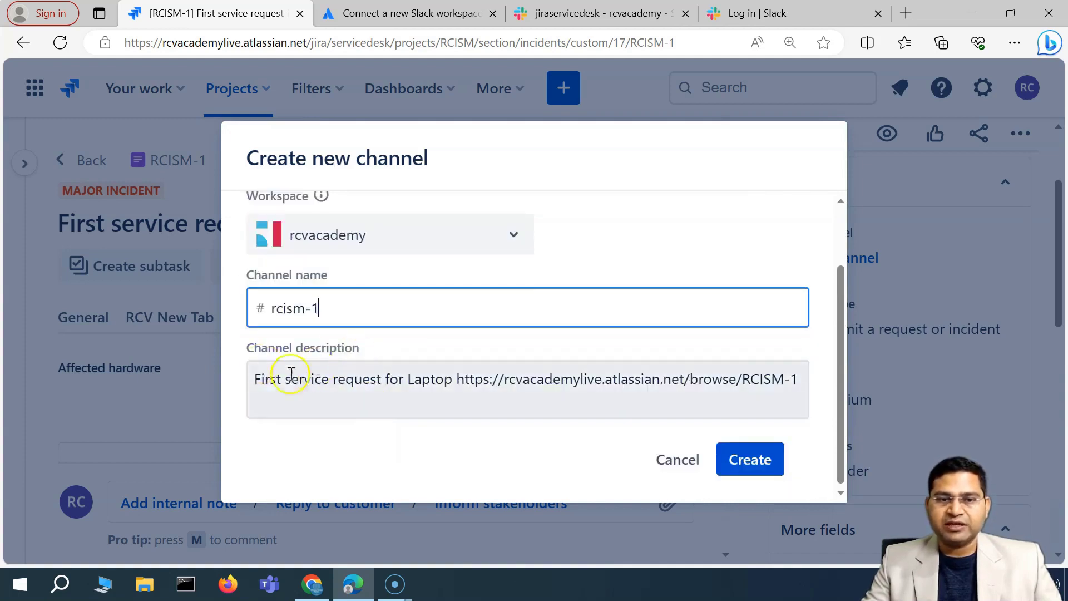
left_click(749, 460)
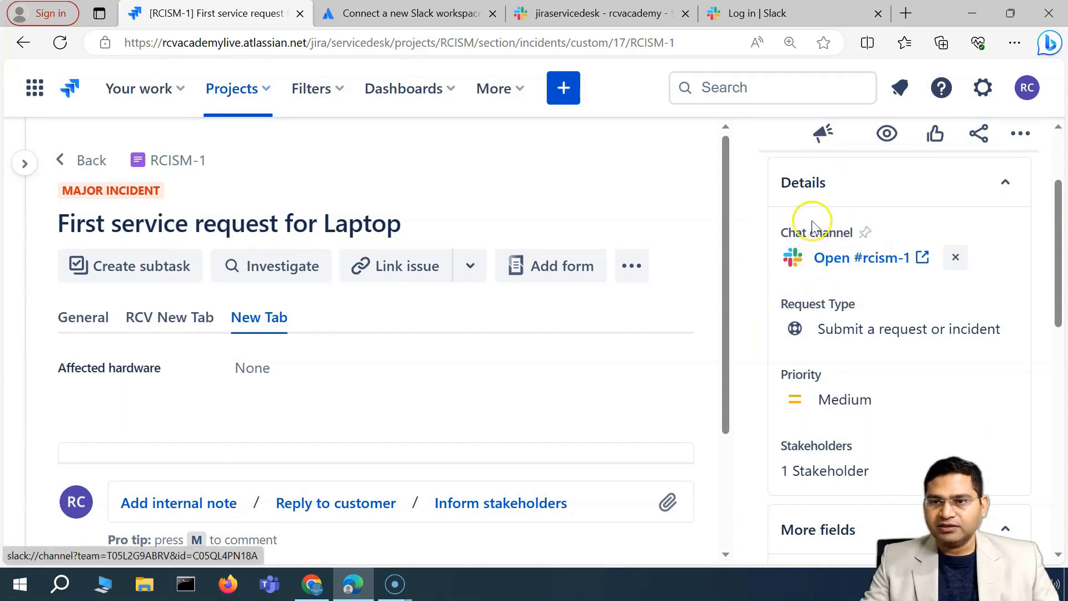
Open #rcism-1 from the incident, letting the browser hand the link to Slack
left_click(868, 266)
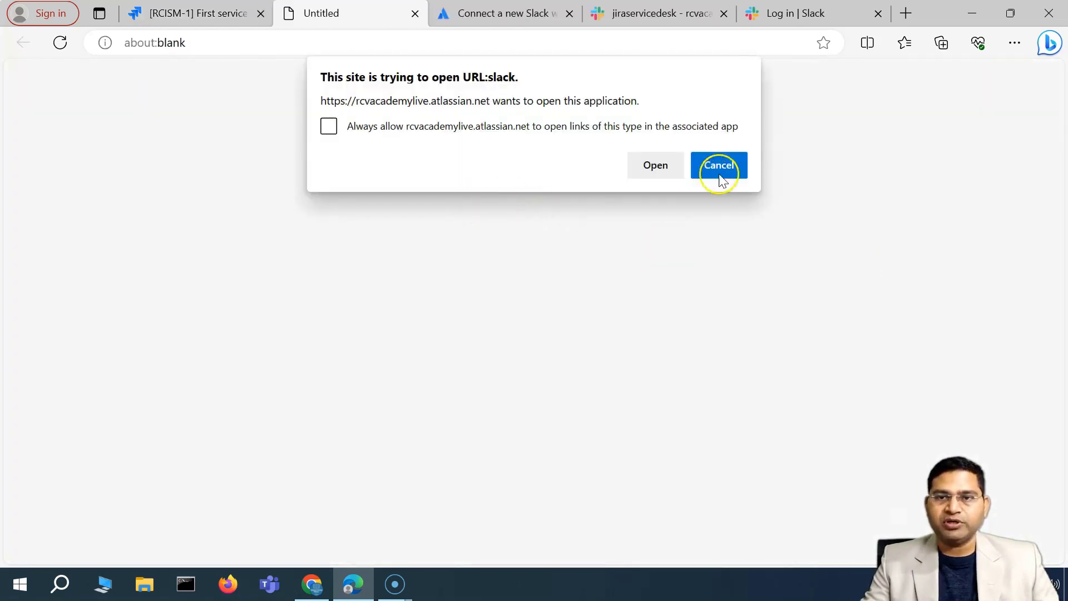
left_click(659, 173)
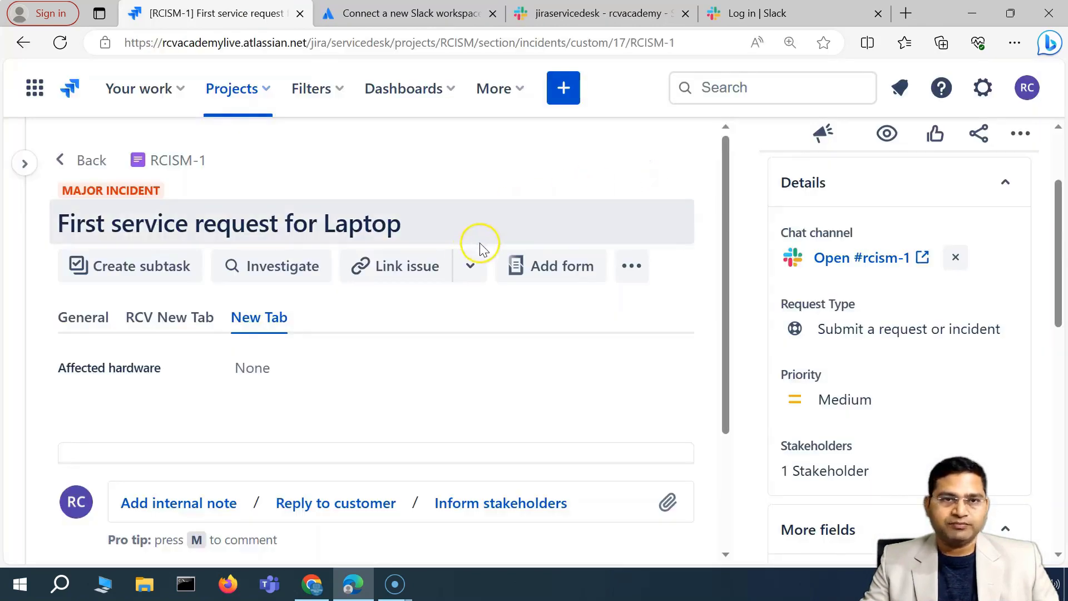
left_click(859, 257)
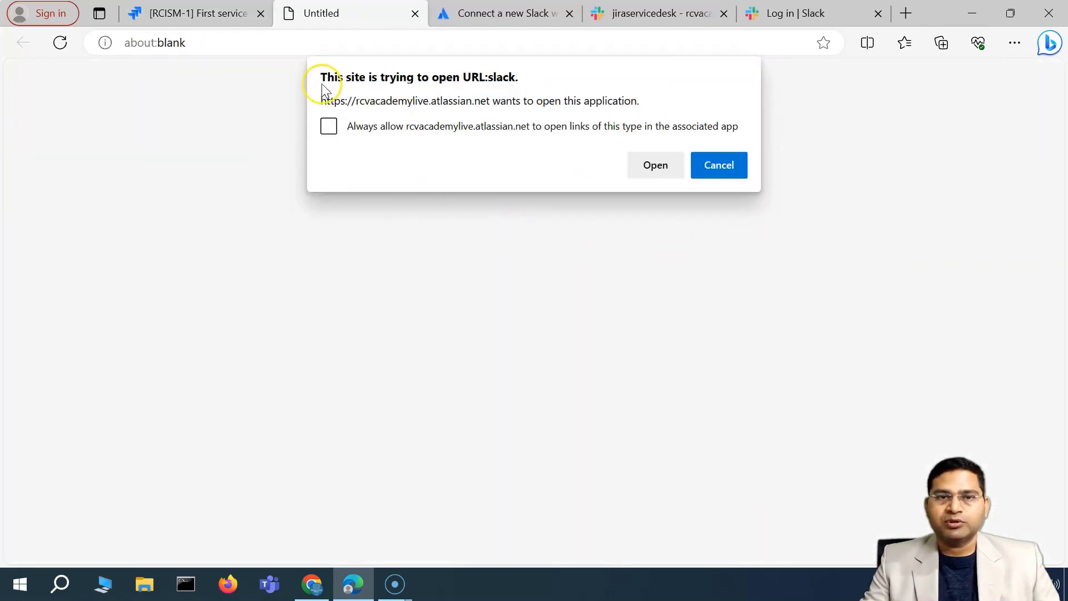
left_click(651, 170)
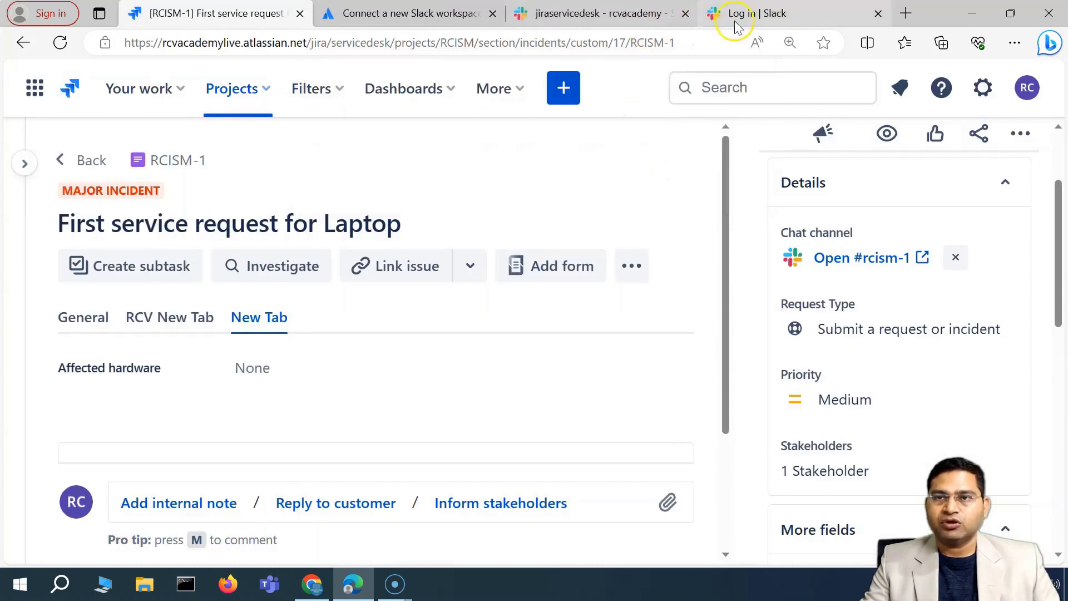
Close the jiraservicedesk and Slack login tabs and return to the RCISM-1 incident
left_click(606, 17)
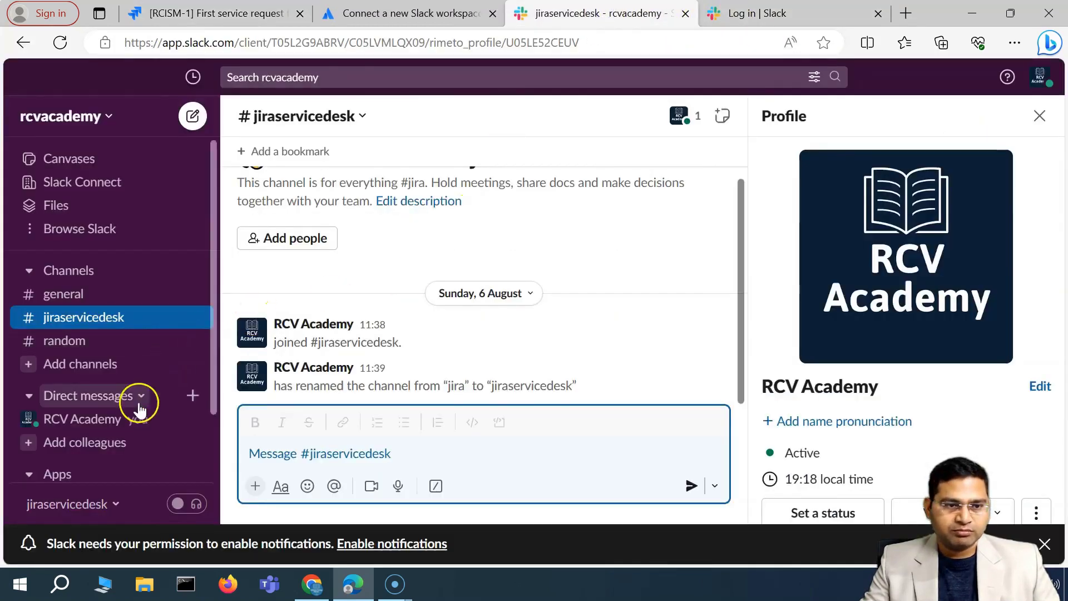
left_click(686, 13)
left_click(686, 13)
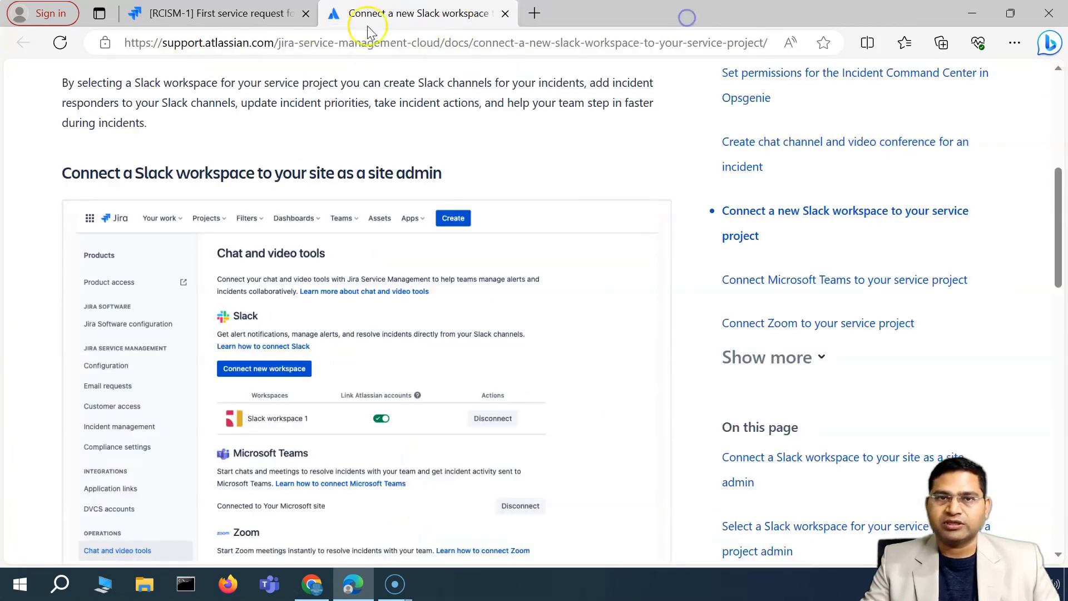
left_click(215, 14)
scroll(837, 282, "down", 10)
scroll(837, 276, "up", 12)
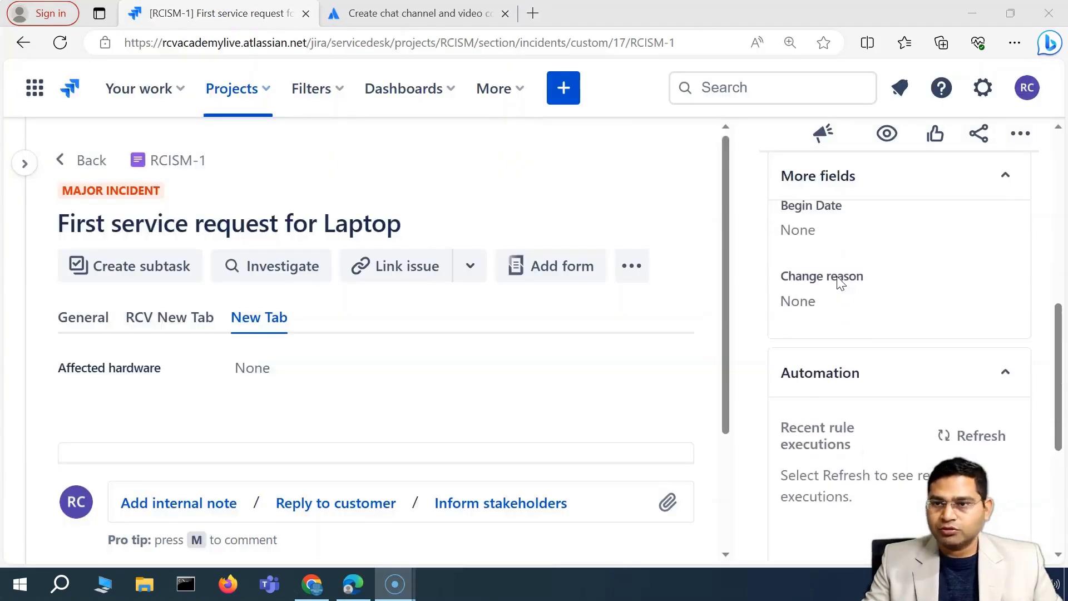
left_click(851, 385)
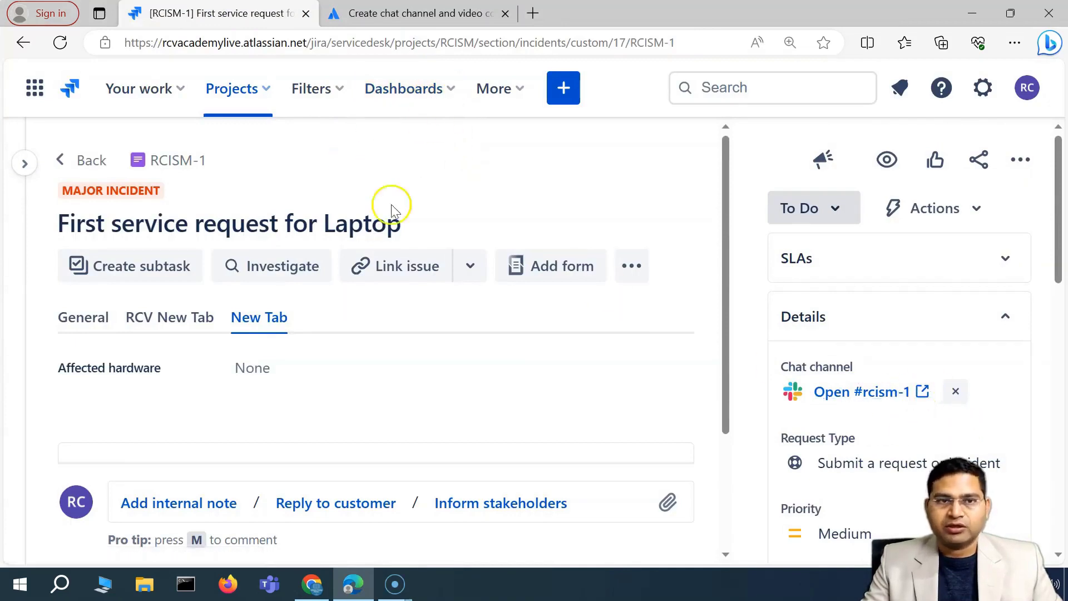
In a new tab, load the 'general - rcvacademy - Slack' workspace from the 'sla' suggestion
left_click(532, 15)
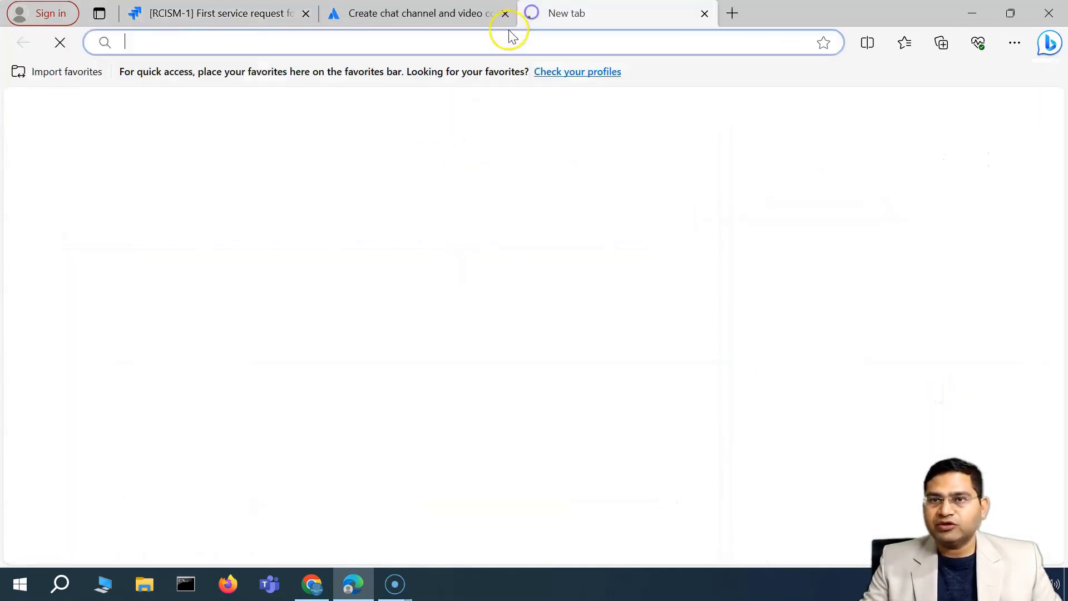
type("sla")
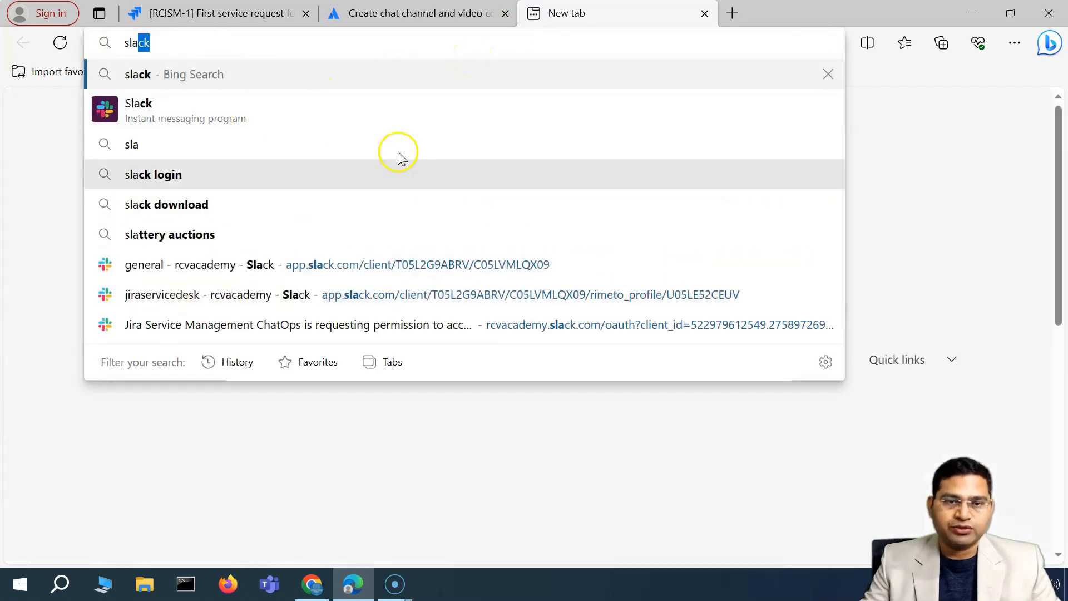
left_click(369, 263)
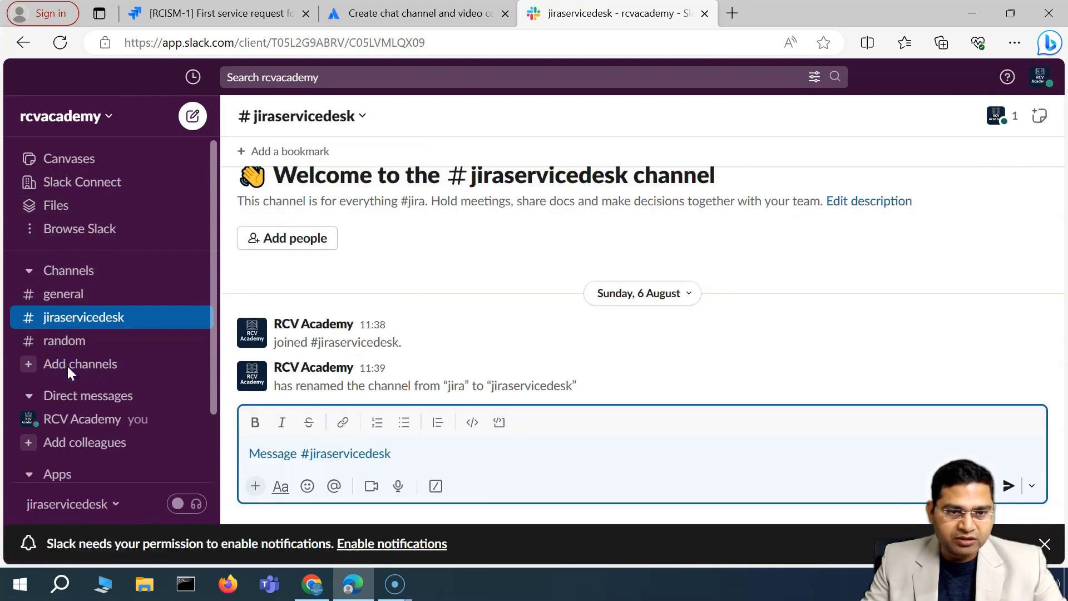
Find #rcism-1 via Browse channels in rcvacademy, view it, then switch back to RCISM-1
left_click(68, 365)
left_click(109, 426)
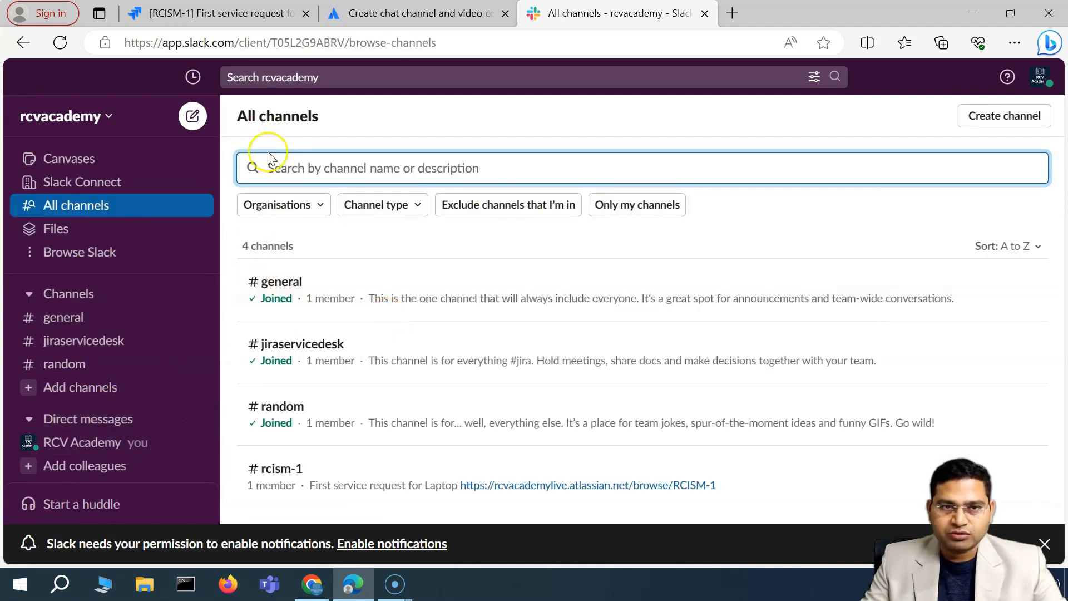
scroll(301, 390, "down", 2)
mouse_move(267, 398)
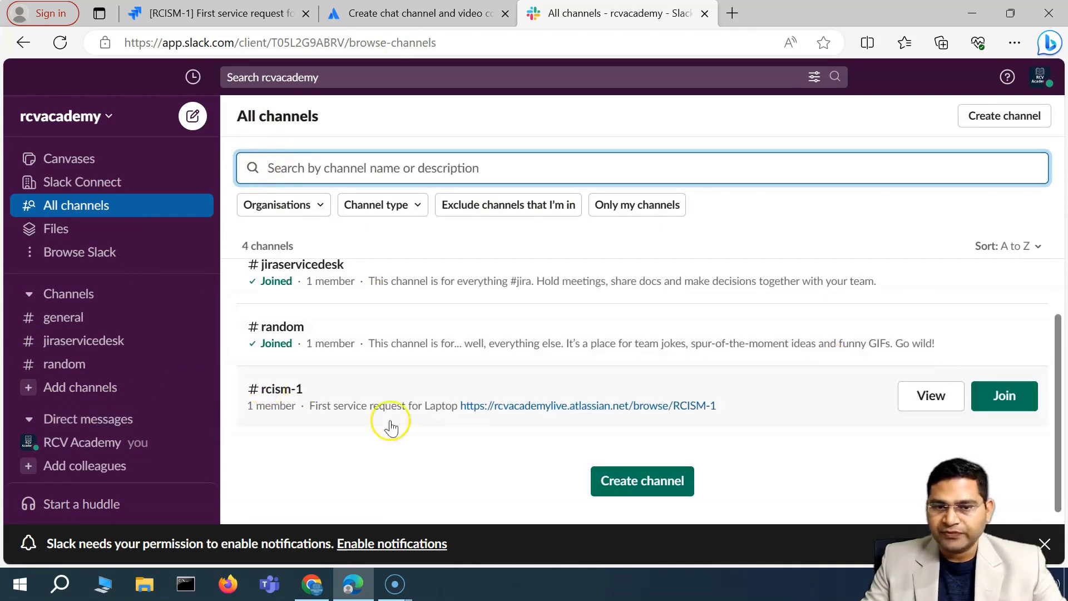
left_click(284, 395)
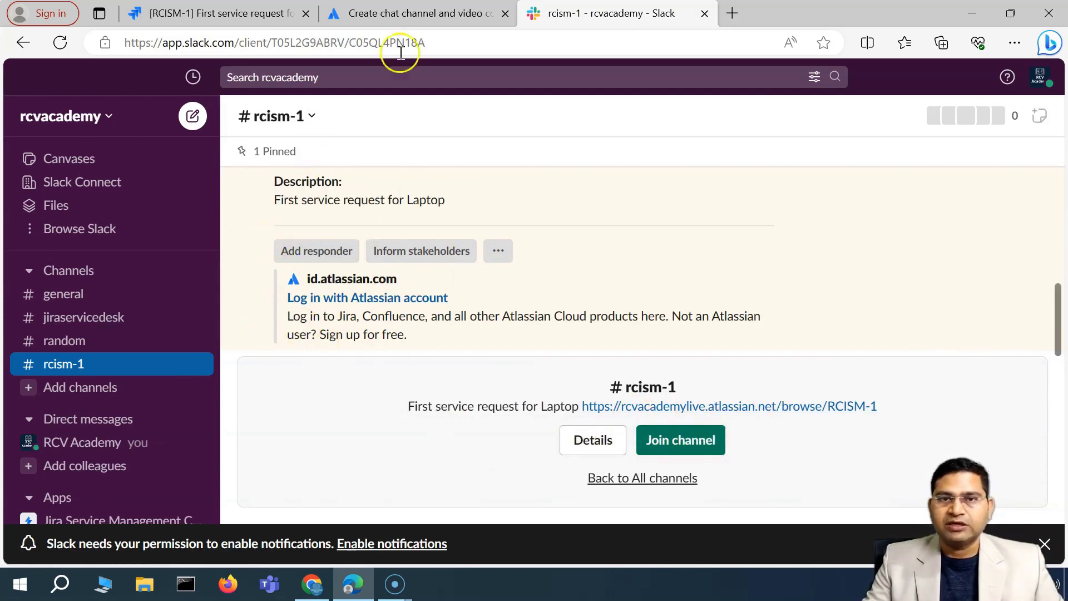
left_click(184, 14)
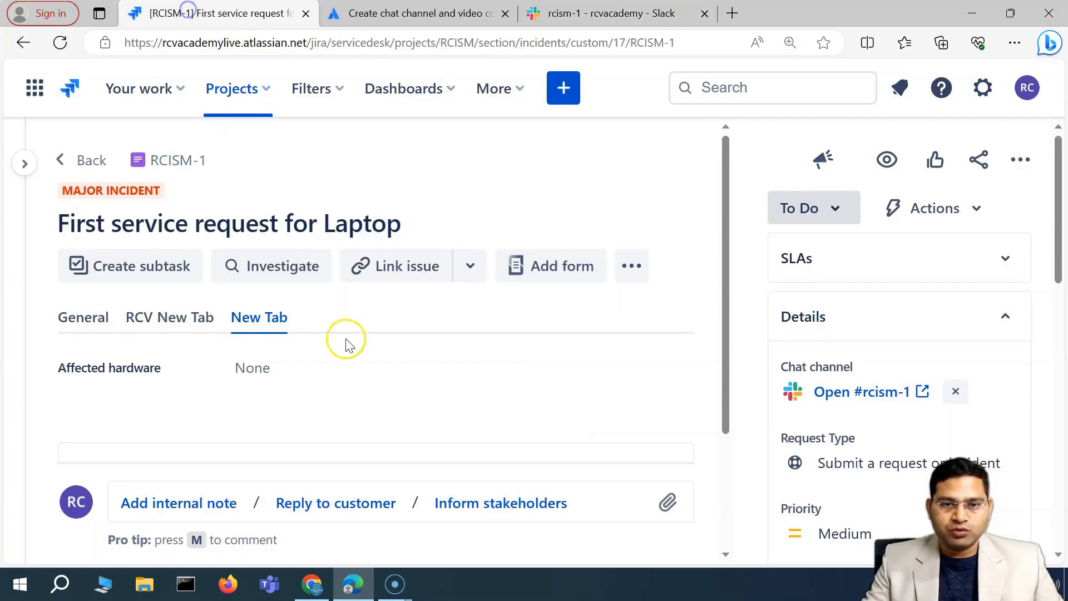
Expand the project sidebar beside RCISM-1 and scroll Details to its #rcism-1 chat channel
left_click(29, 165)
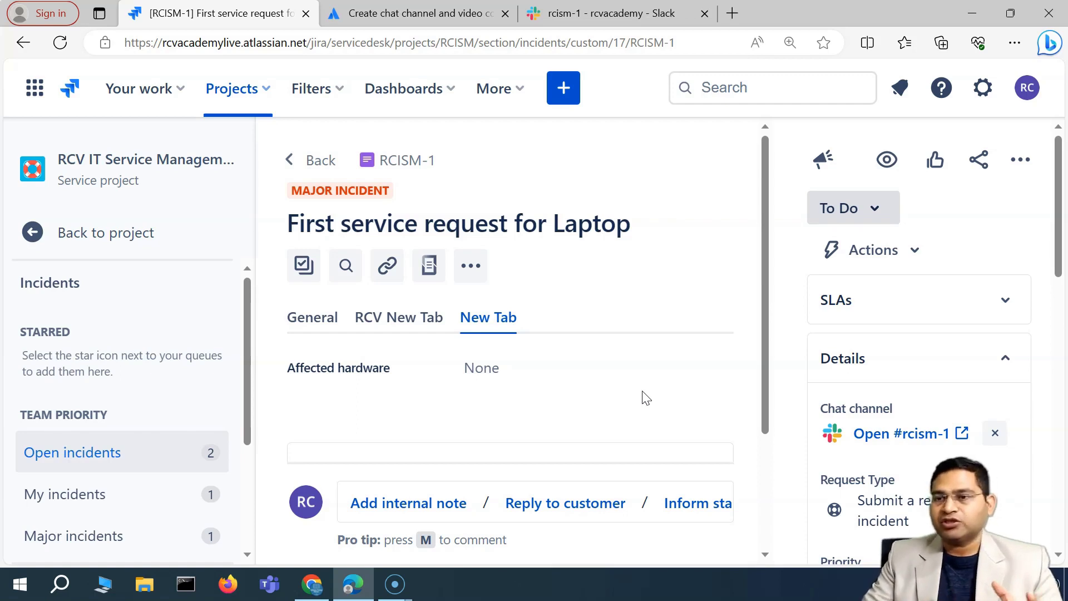
scroll(904, 423, "down", 3)
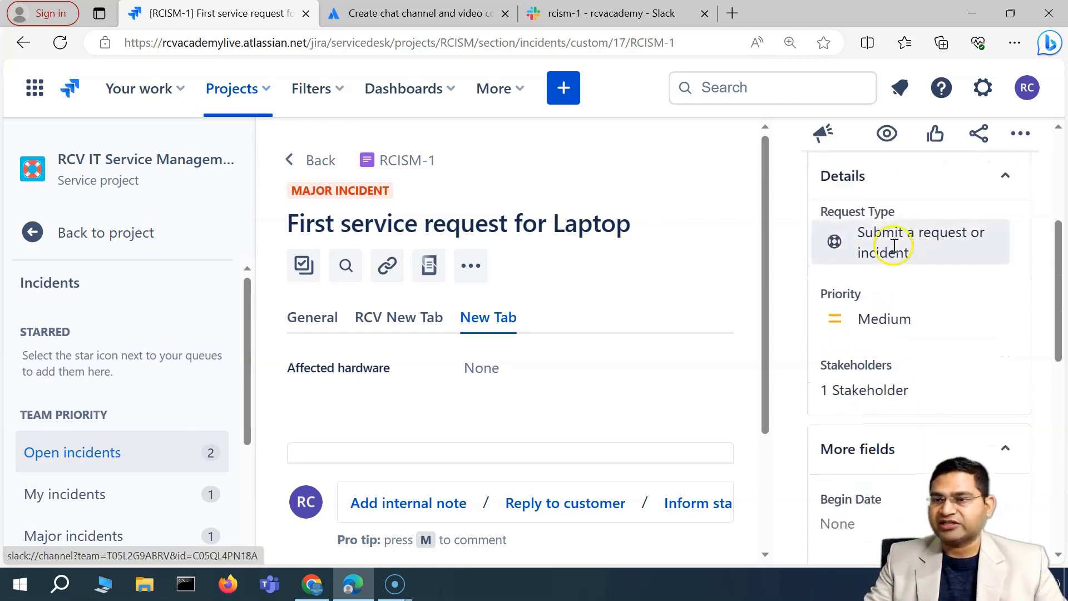
scroll(897, 278, "up", 1)
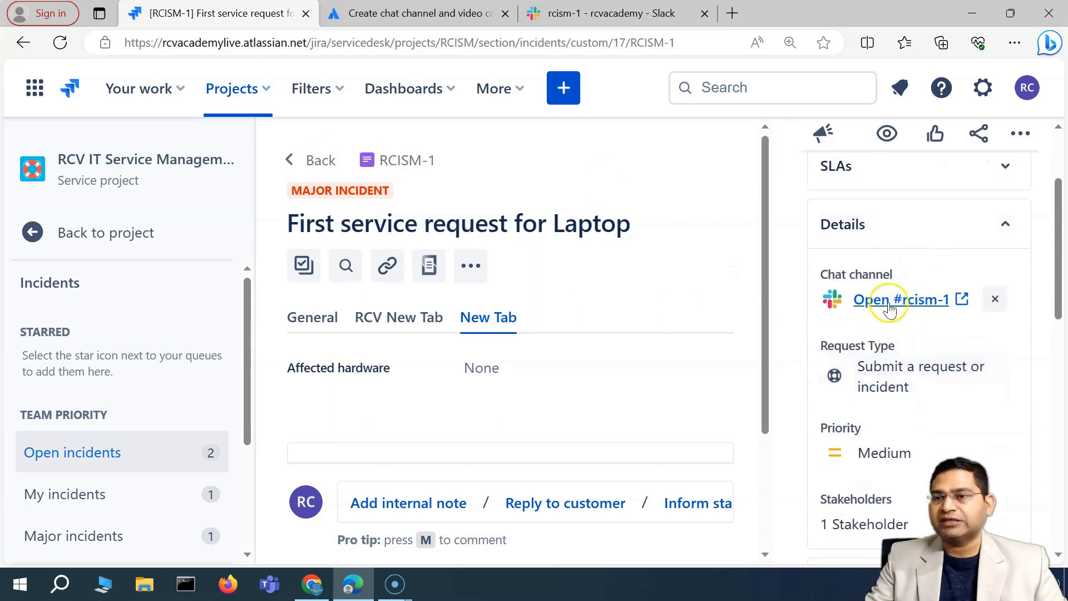
scroll(913, 301, "down", 1)
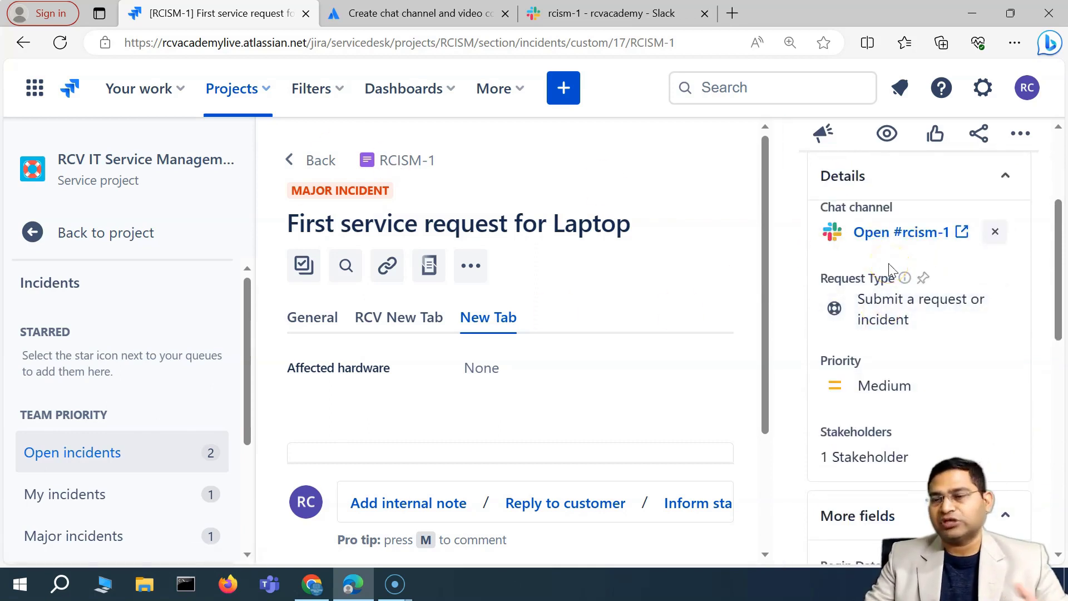